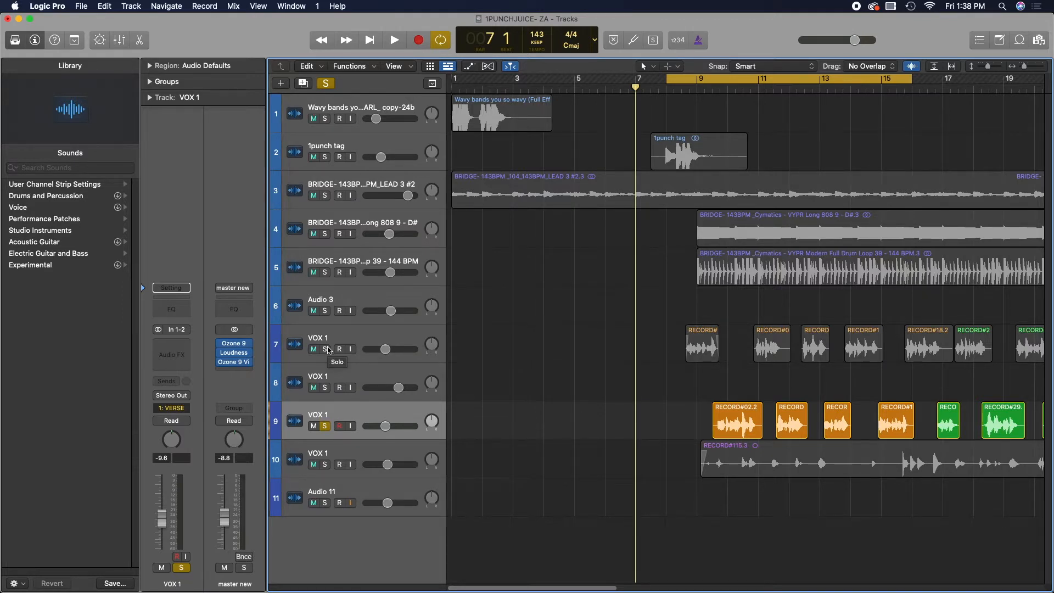
# - Solo the VOX 1 track in lane 7 and play the song briefly to audition it
pyautogui.click(327, 349)
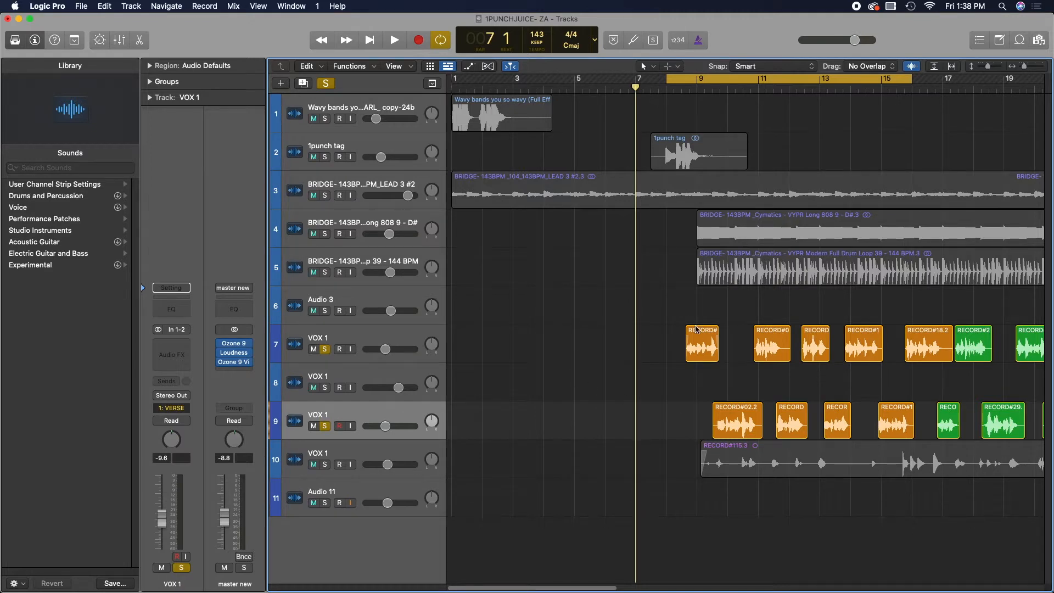
pyautogui.press('space')
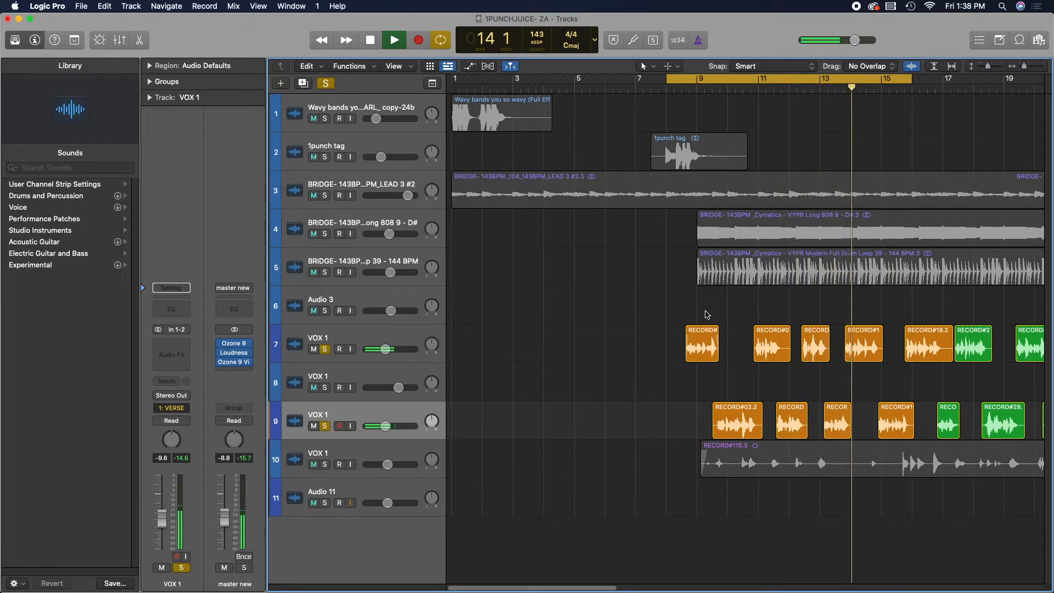
pyautogui.press('space')
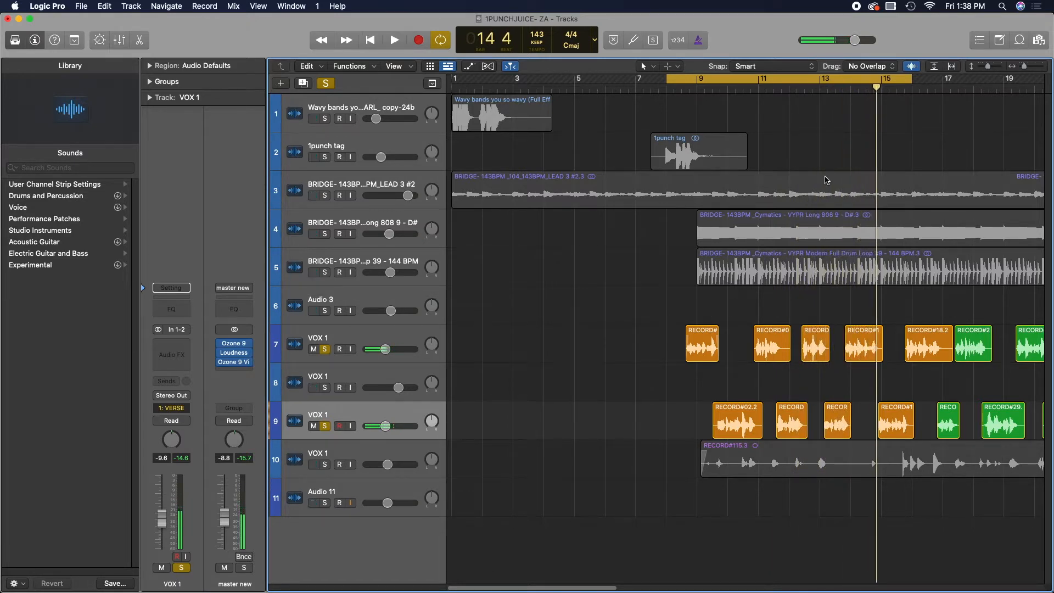
# - Place the playhead at bar 8, select the soloed VOX 1 track and insert a stereo Channel EQ on its channel strip
pyautogui.click(666, 89)
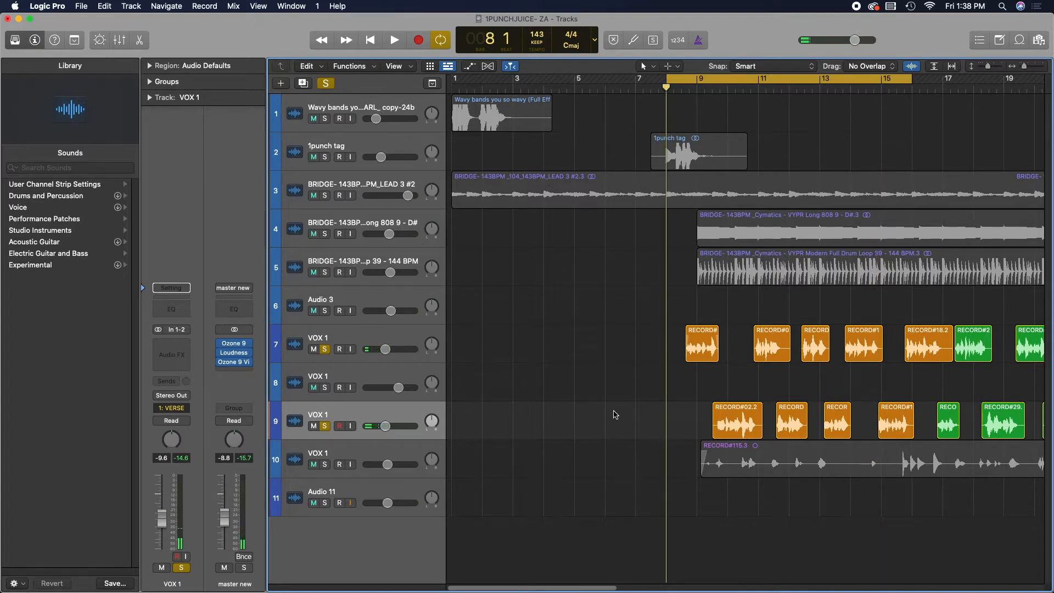
pyautogui.click(371, 337)
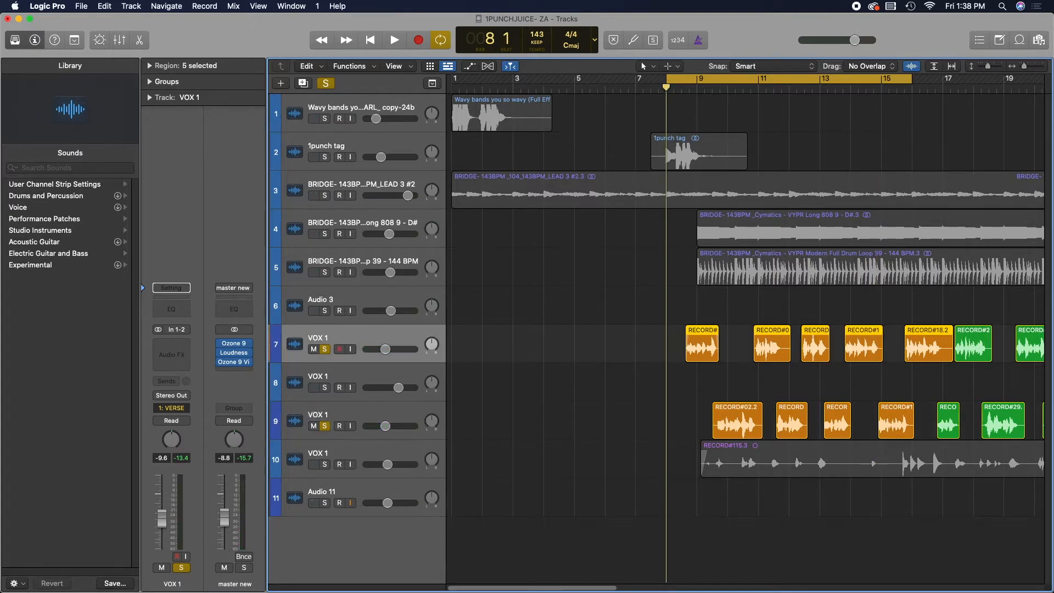
pyautogui.click(177, 346)
pyautogui.moveTo(181, 458)
pyautogui.moveTo(294, 459)
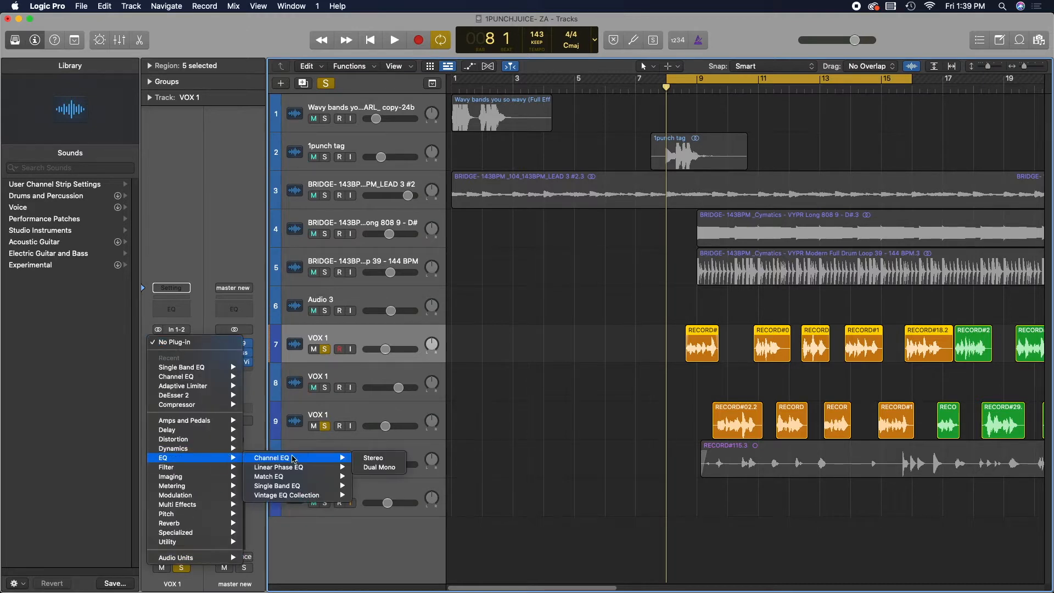
pyautogui.click(373, 457)
# - Insert a stereo Compressor in the next plug-in slot after the Channel EQ
pyautogui.click(172, 352)
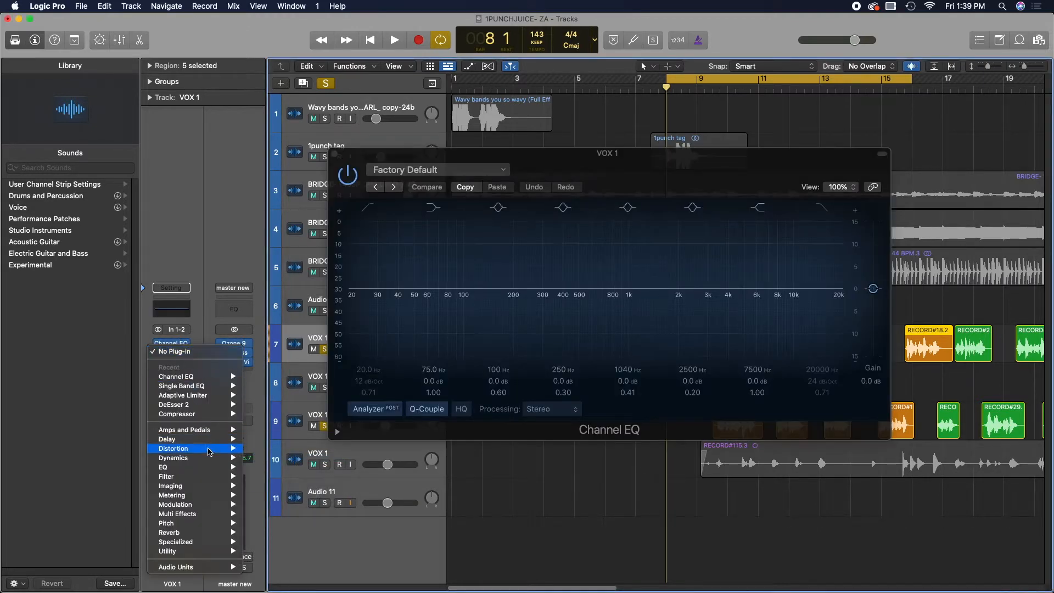
pyautogui.moveTo(208, 457)
pyautogui.moveTo(324, 467)
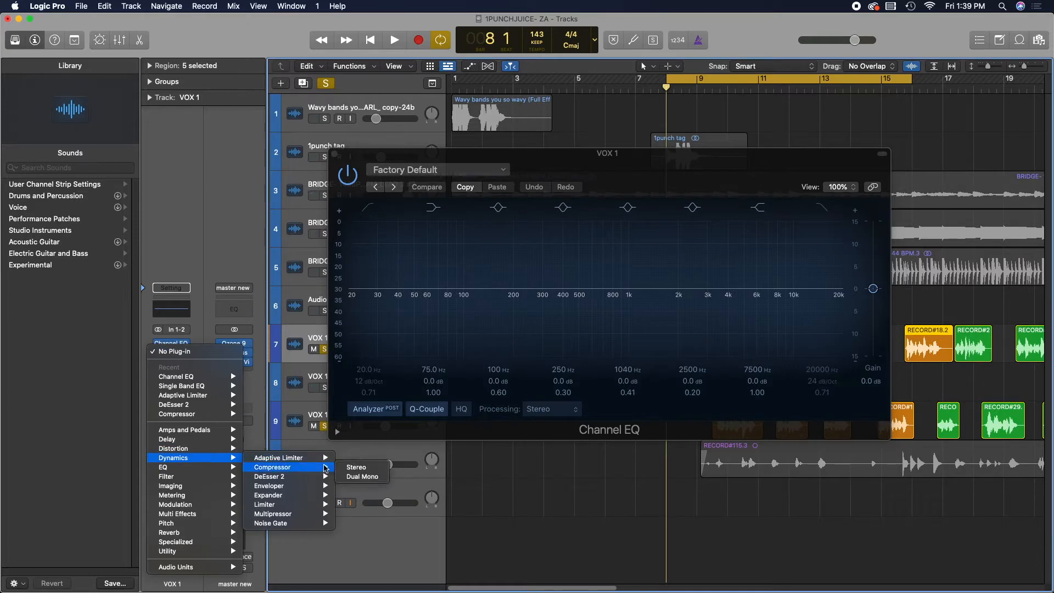
pyautogui.click(357, 467)
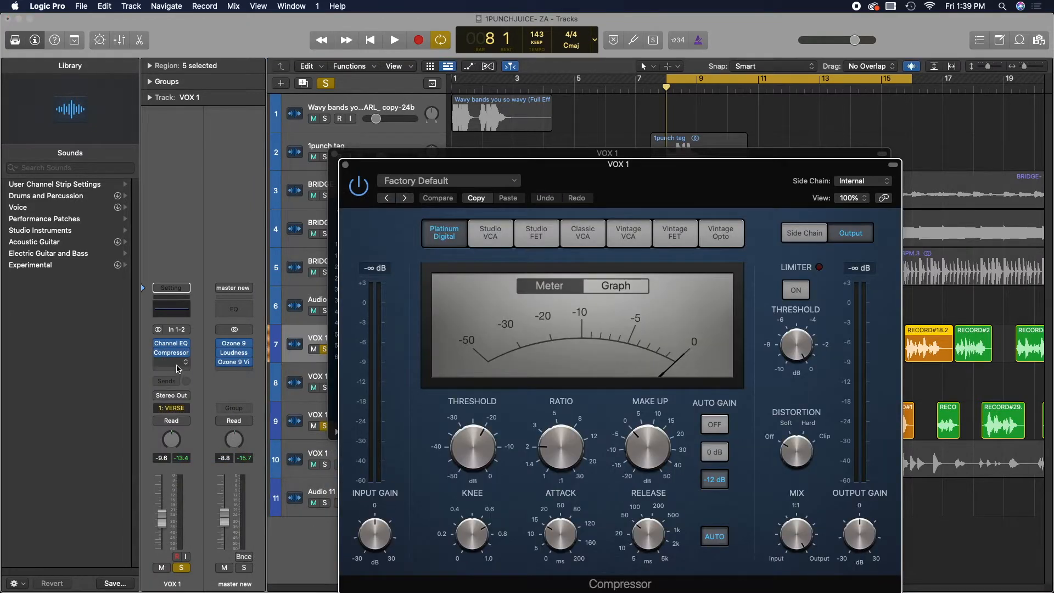
# - Insert a stereo DeEsser 2 in the next plug-in slot after the Compressor
pyautogui.click(178, 368)
pyautogui.moveTo(209, 467)
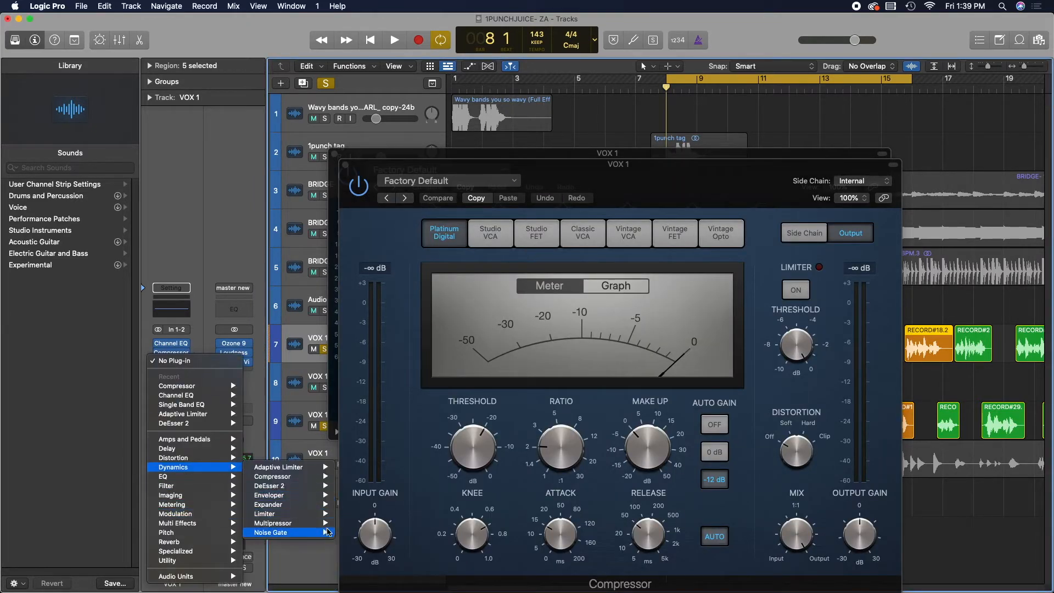
pyautogui.moveTo(312, 487)
pyautogui.click(344, 486)
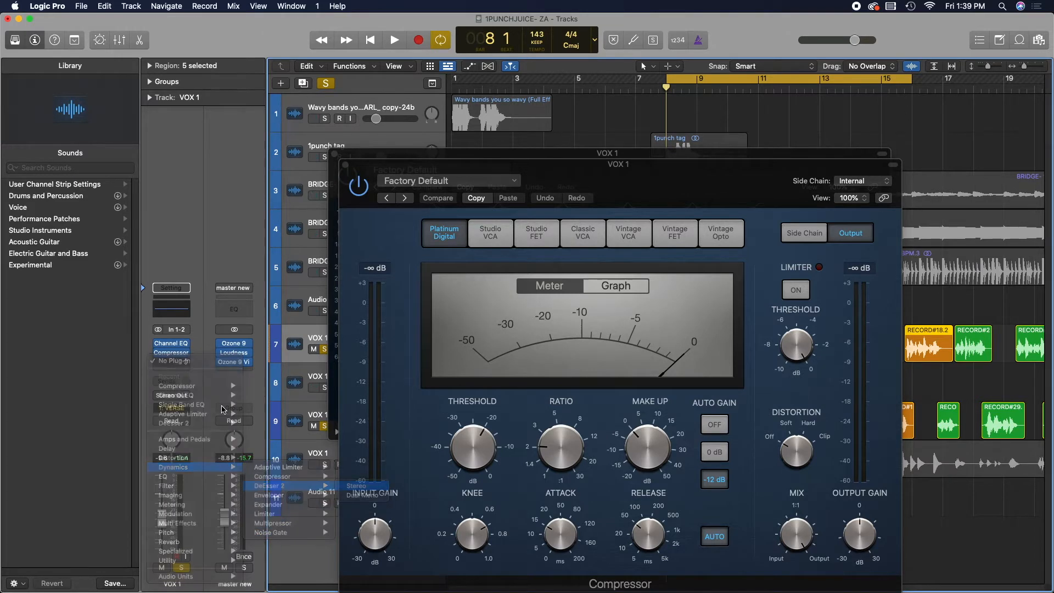
# - Insert a stereo Adaptive Limiter in the next plug-in slot after the DeEsser 2
pyautogui.click(178, 368)
pyautogui.click(133, 367)
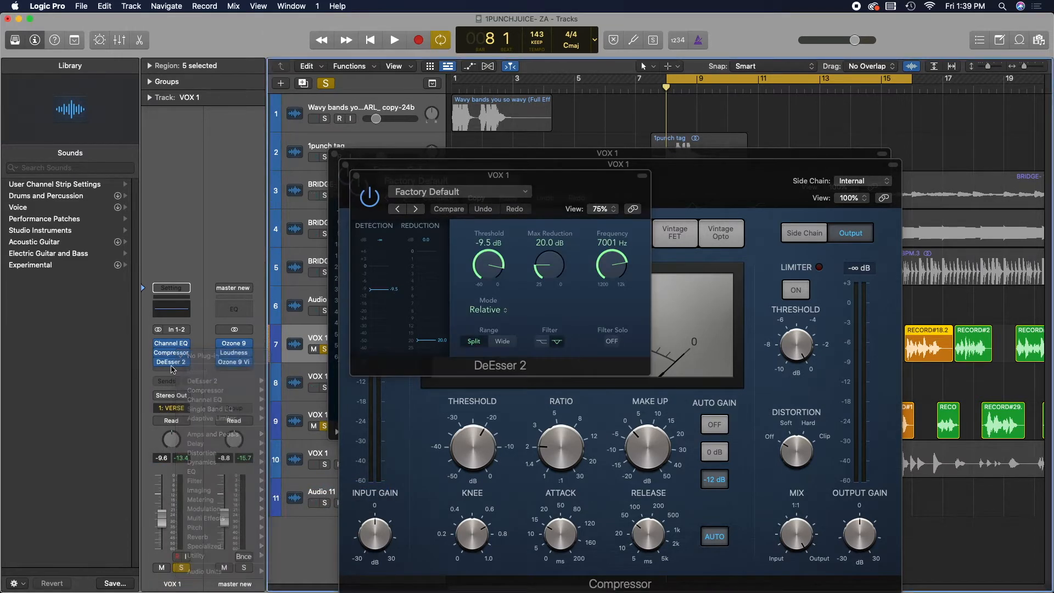
pyautogui.click(172, 369)
pyautogui.moveTo(210, 474)
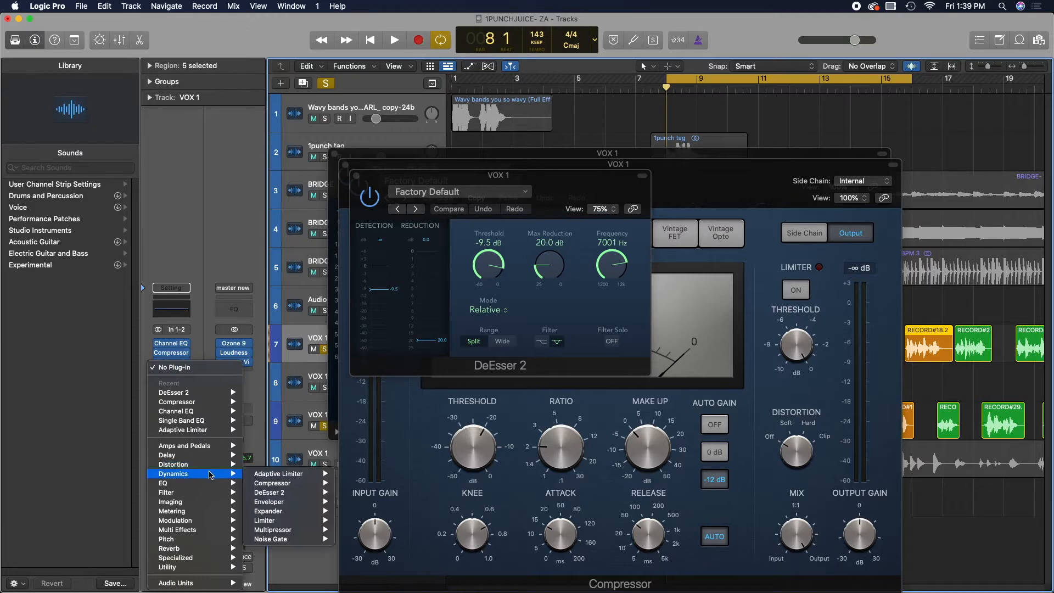
pyautogui.click(353, 475)
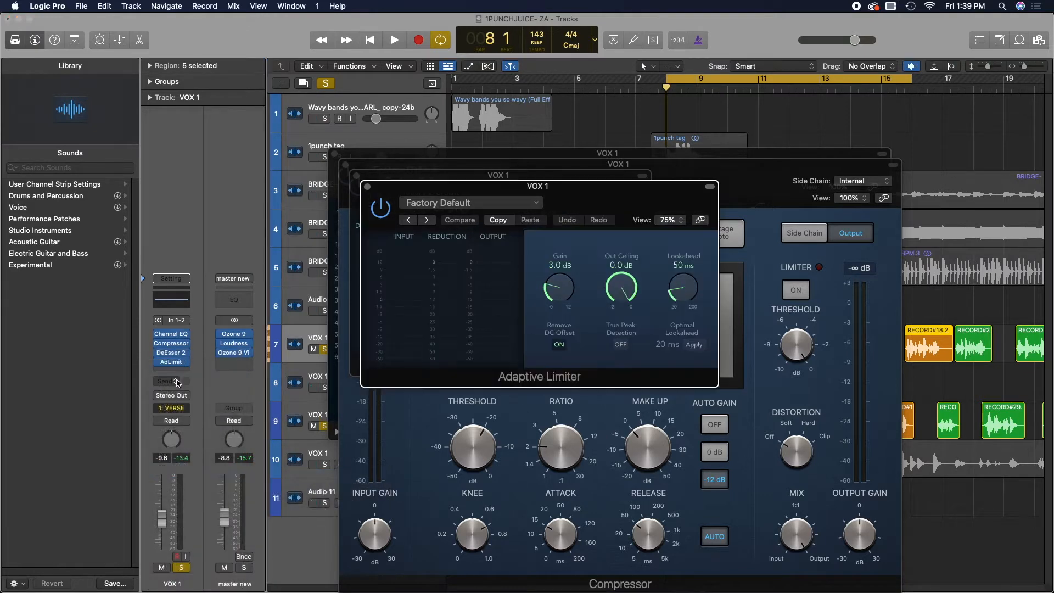
# - Add three sends on the VOX 1 channel strip to Bus 1, Bus 2 and Bus 3
pyautogui.click(176, 382)
pyautogui.moveTo(186, 397)
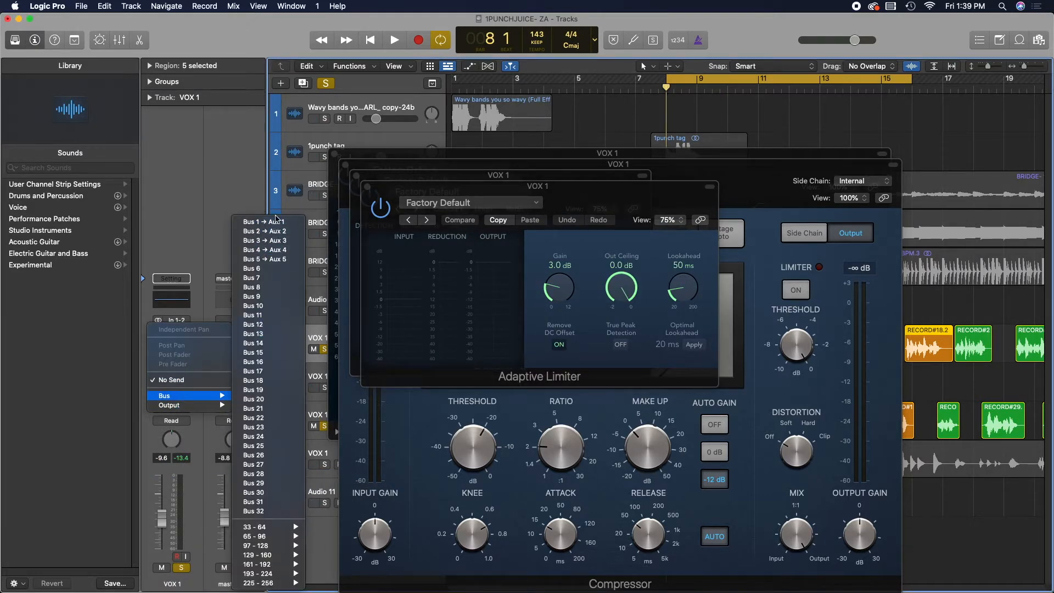
pyautogui.click(278, 222)
pyautogui.click(172, 382)
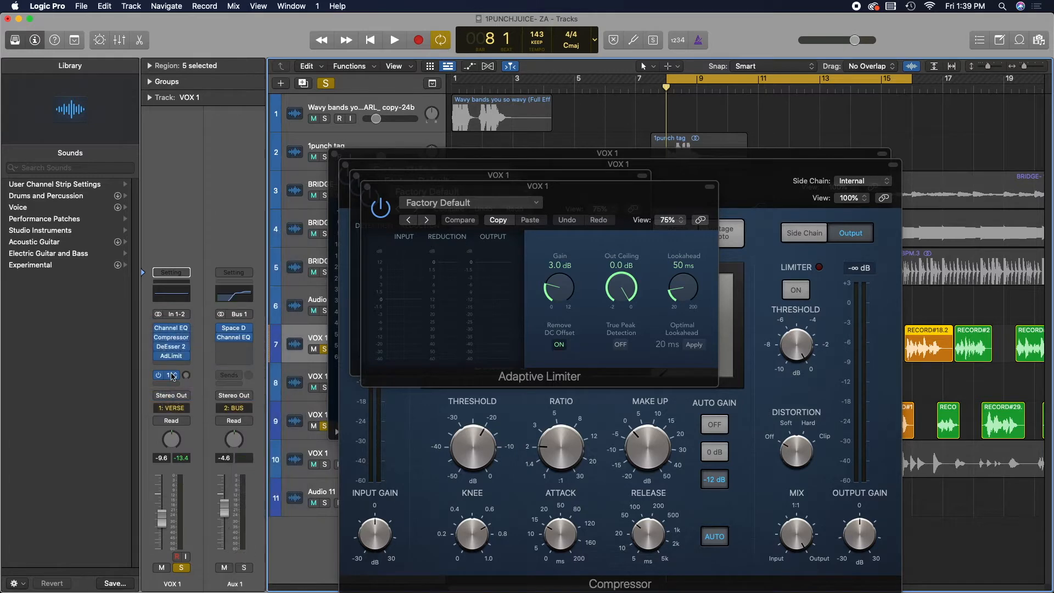
pyautogui.moveTo(184, 397)
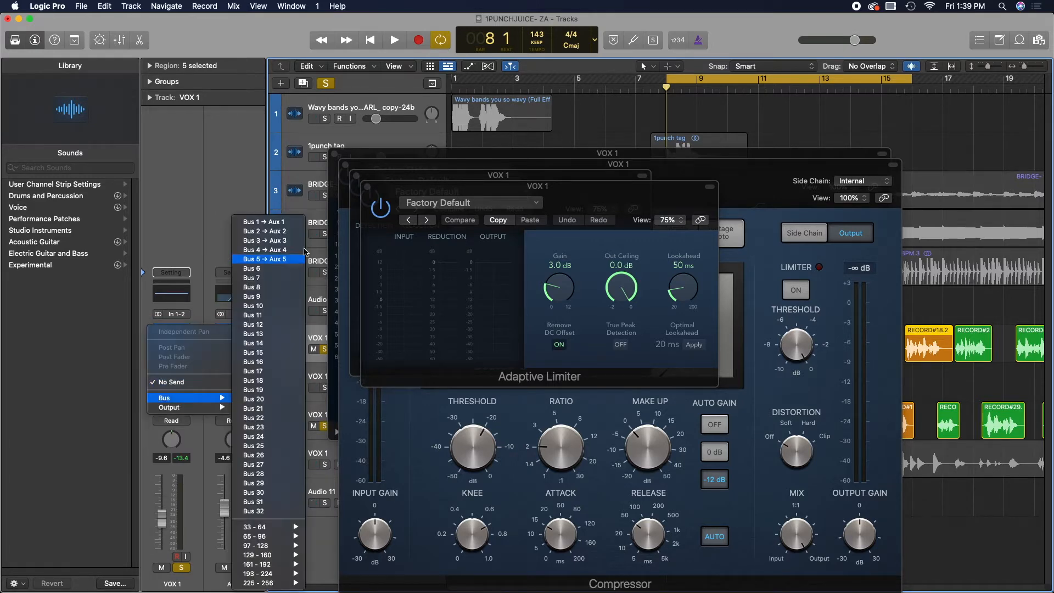
pyautogui.click(292, 231)
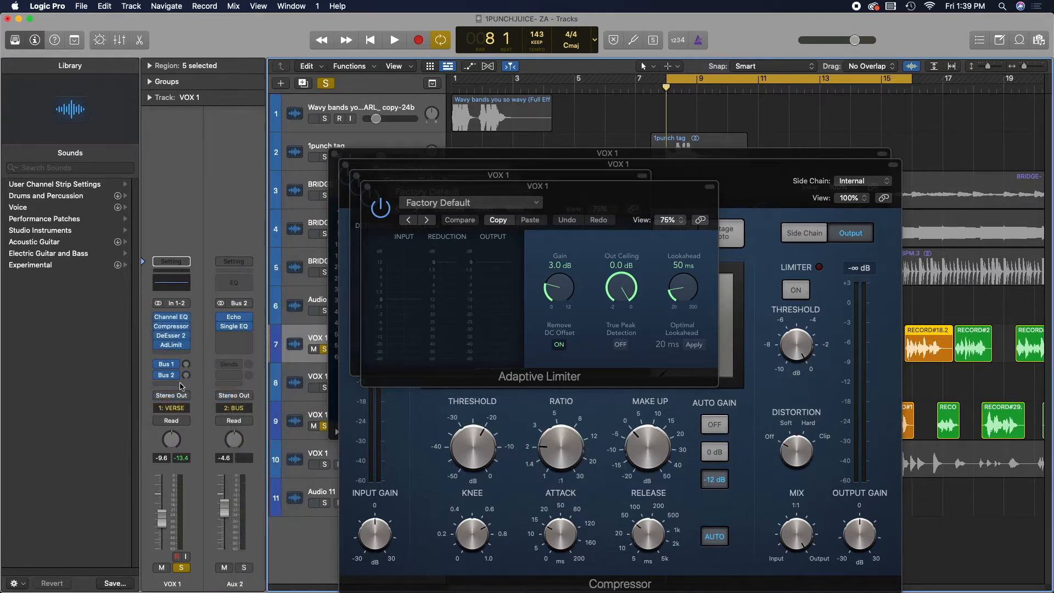
pyautogui.click(181, 386)
pyautogui.moveTo(195, 398)
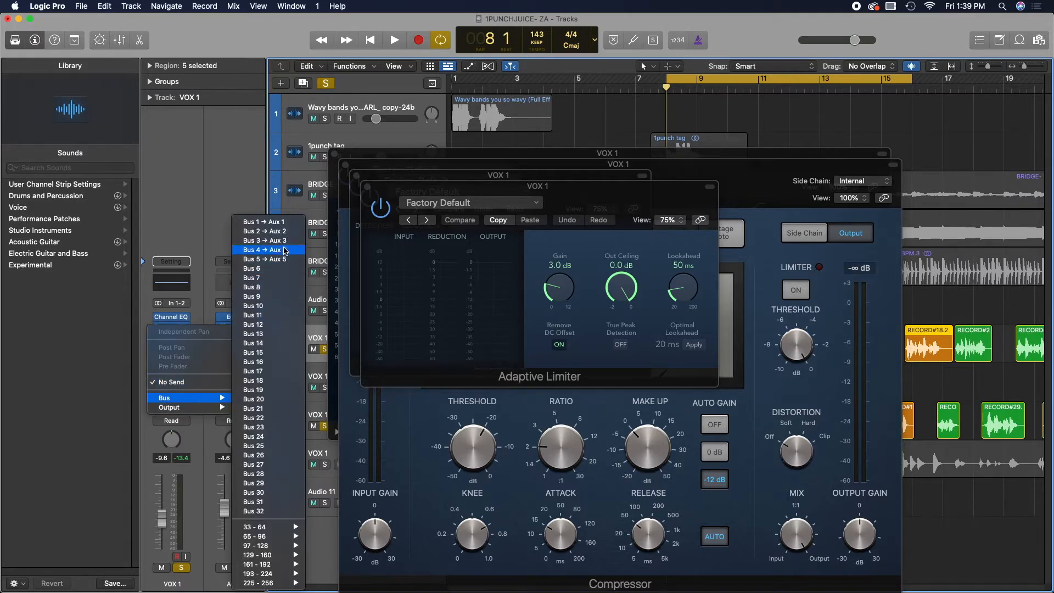
pyautogui.click(281, 241)
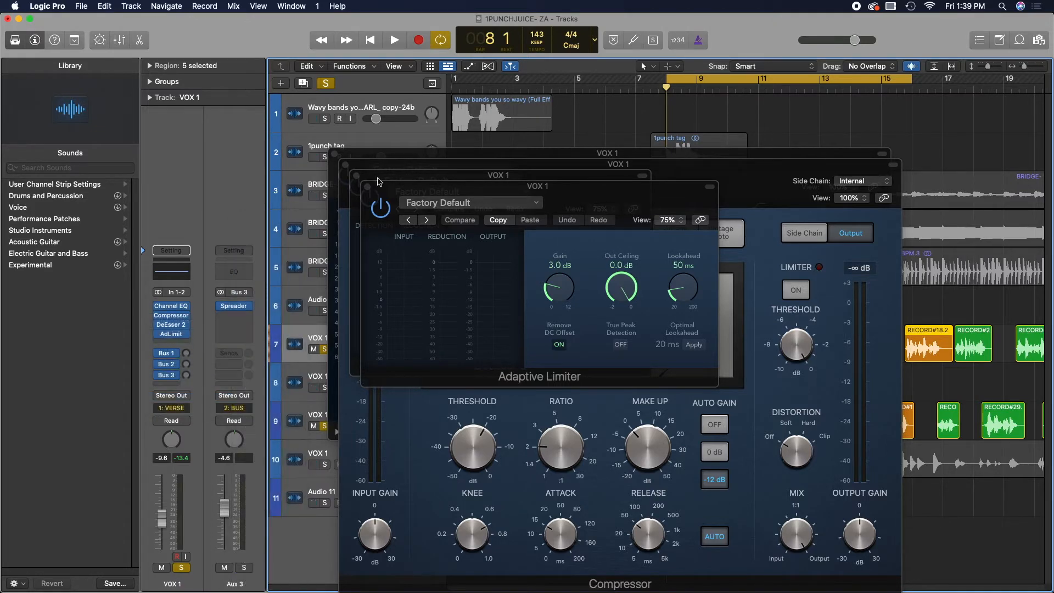
# - Close all open plug-in windows and play back the soloed vocal with its new chain
pyautogui.click(366, 186)
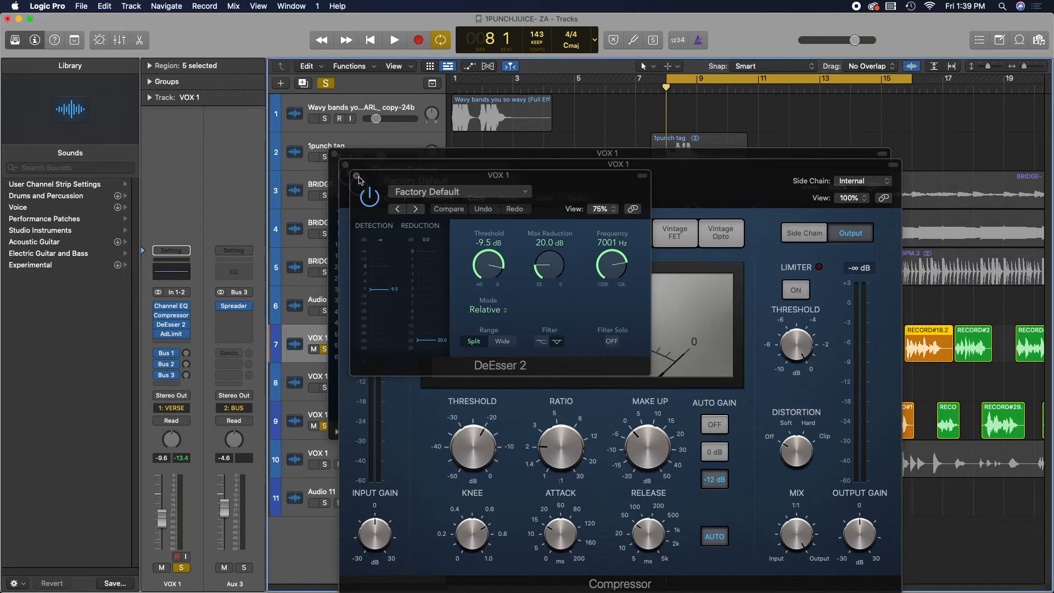
pyautogui.click(356, 175)
pyautogui.click(345, 164)
pyautogui.click(334, 153)
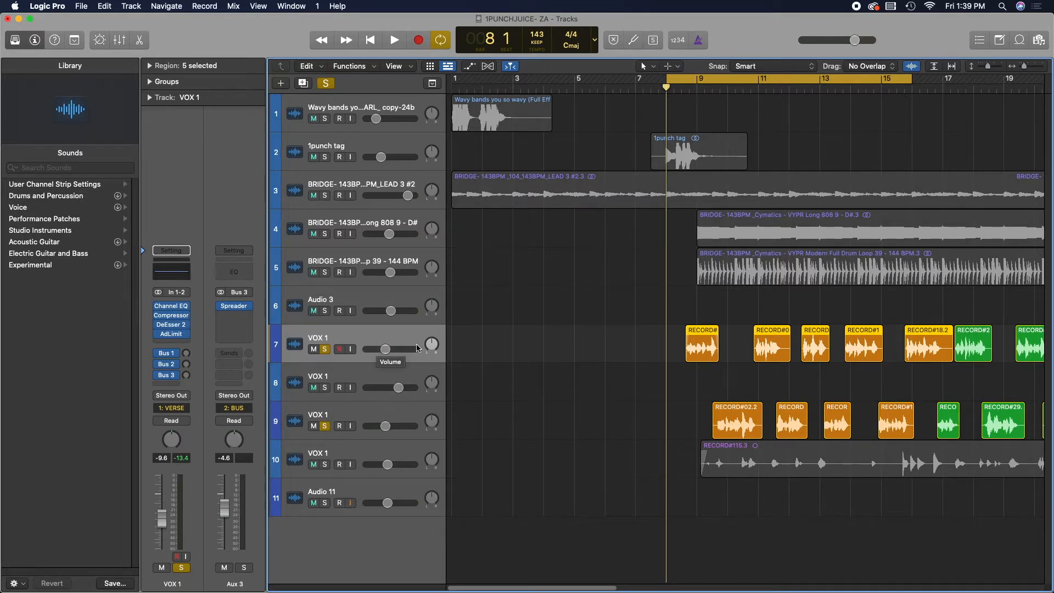
pyautogui.press('space')
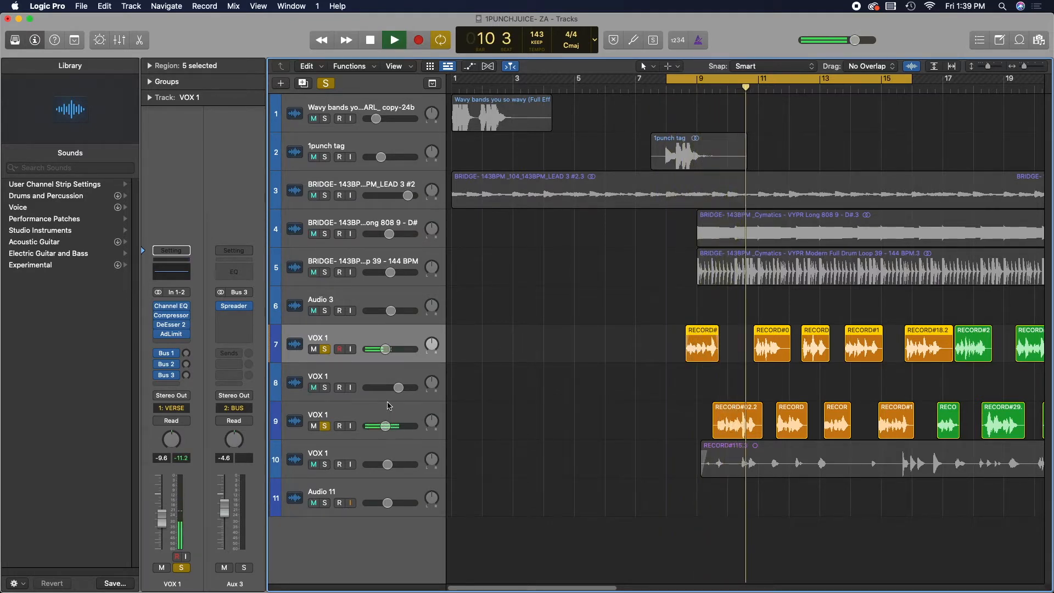
pyautogui.press('space')
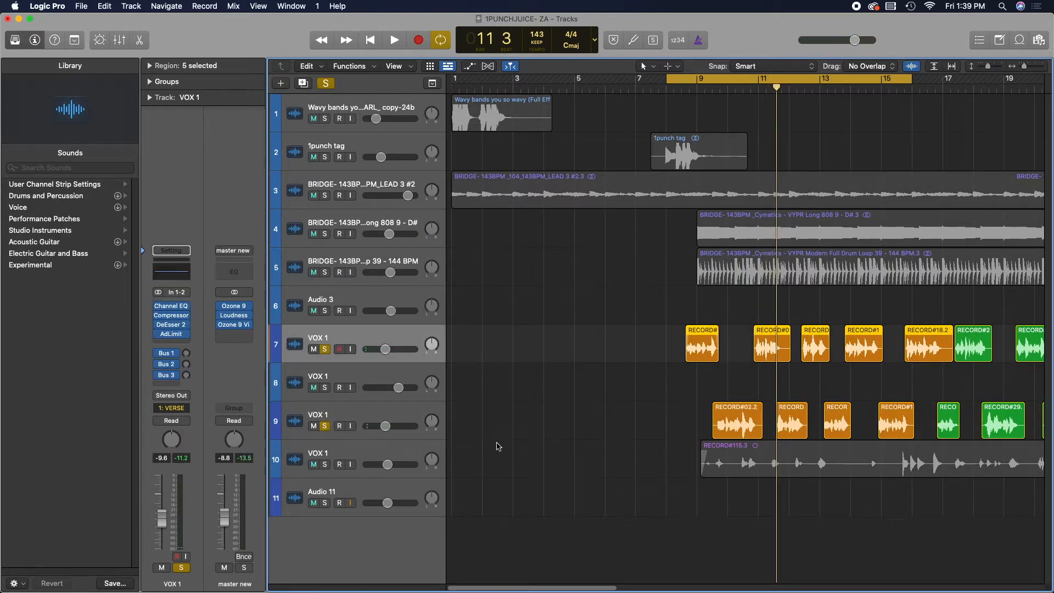
# - Open the vocal's Channel EQ, pull the low shelf down to about 20 Hz at -24 dB and enable the 20 Hz low cut
pyautogui.click(378, 416)
pyautogui.click(410, 341)
pyautogui.click(175, 308)
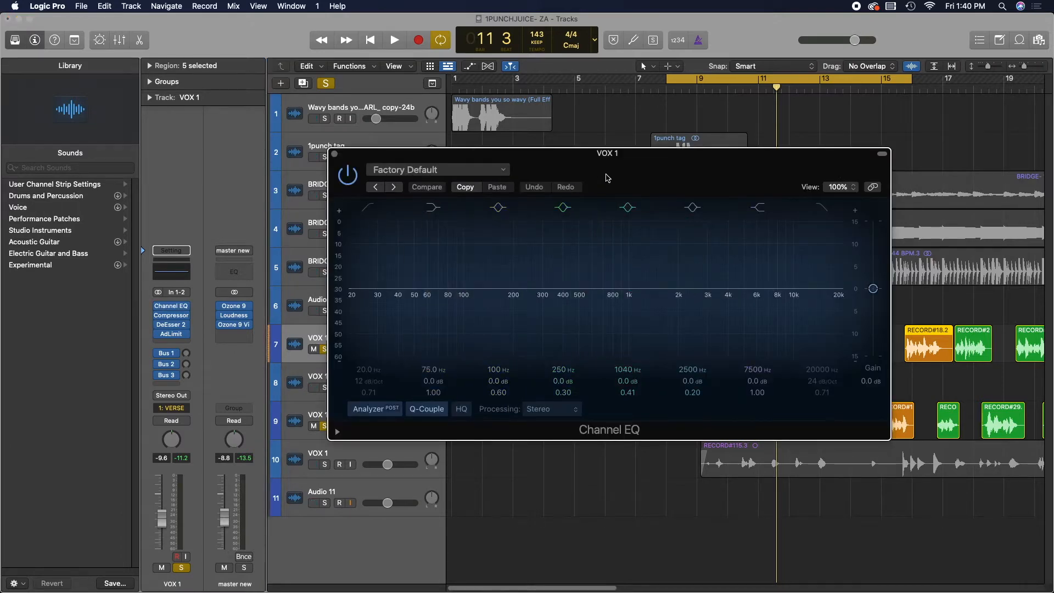
pyautogui.moveTo(606, 177); pyautogui.dragTo(629, 227)
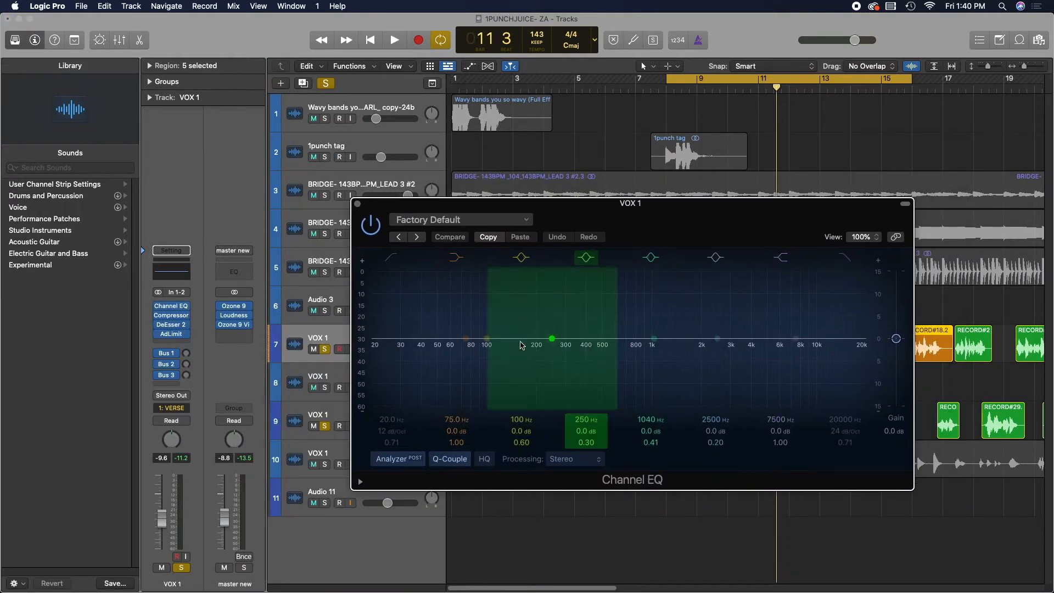
pyautogui.moveTo(461, 336); pyautogui.dragTo(376, 398)
pyautogui.click(392, 256)
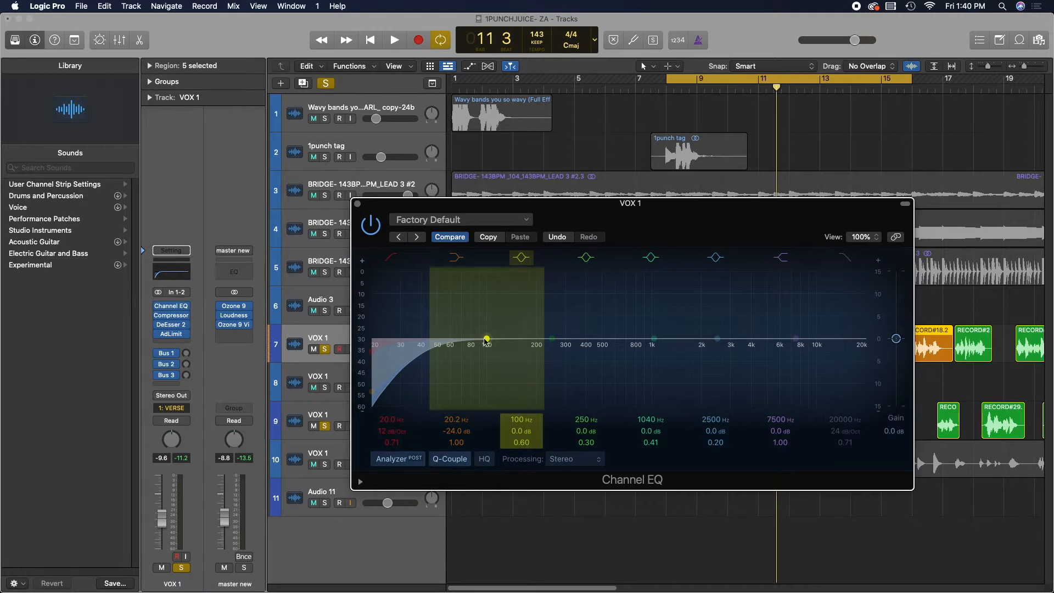
# - Cut the low-mid bell to about 145 Hz at -1.5 dB and boost the mid bell to about 615 Hz at +1.9 dB
pyautogui.moveTo(486, 339); pyautogui.dragTo(461, 342)
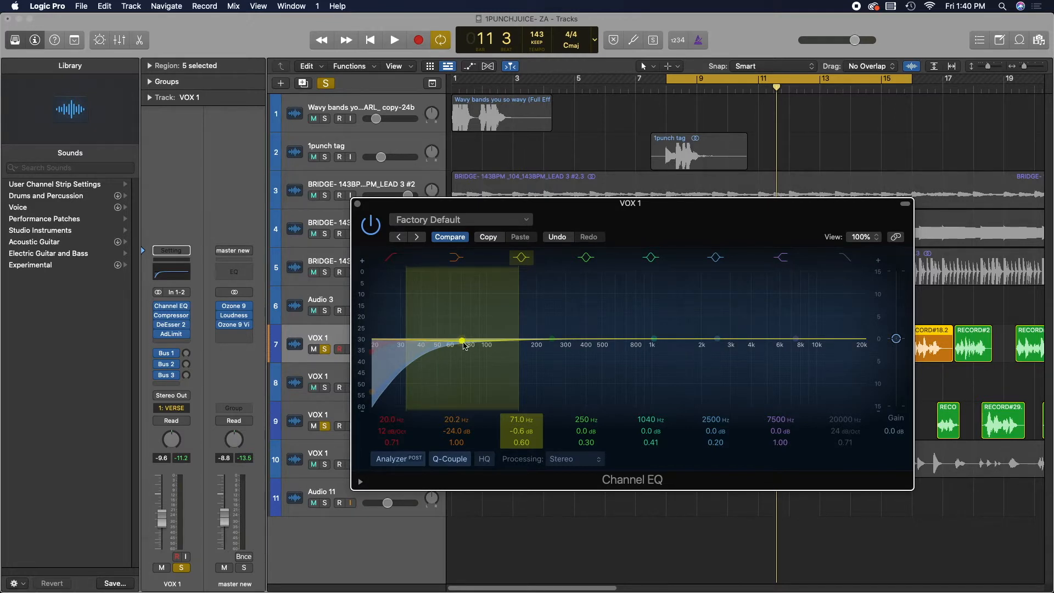
pyautogui.moveTo(464, 342); pyautogui.dragTo(511, 349)
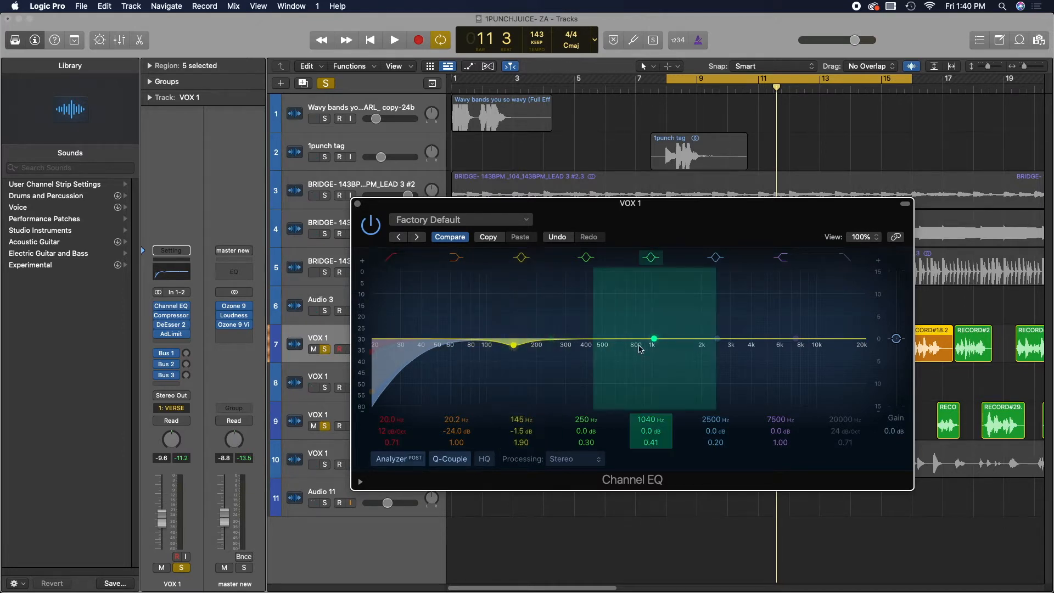
pyautogui.moveTo(639, 347); pyautogui.dragTo(661, 335)
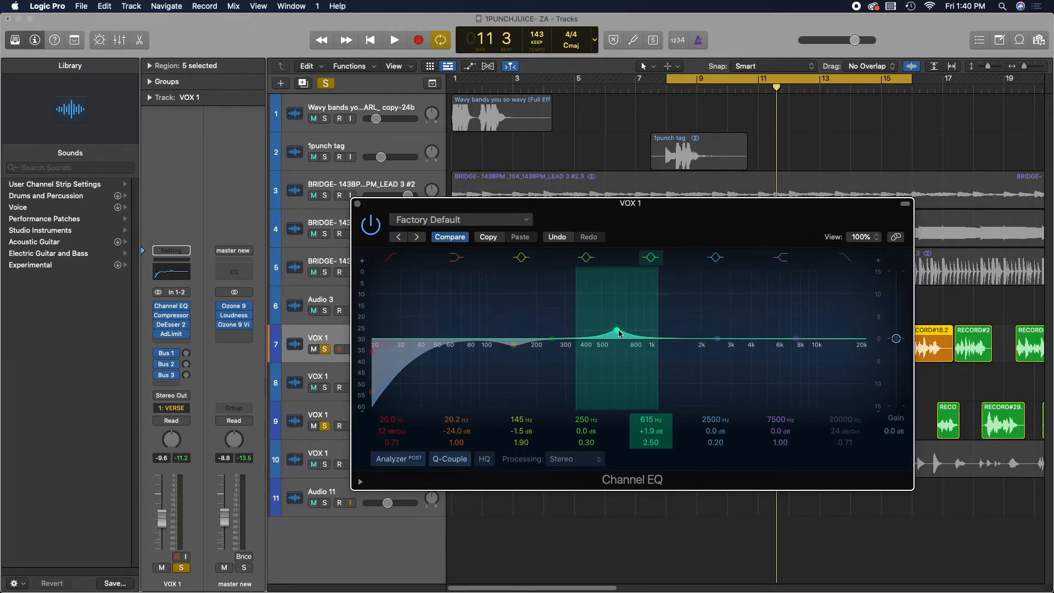
# - Raise the high shelf to about 6700 Hz at +5.0 dB and close the Channel EQ
pyautogui.moveTo(843, 337); pyautogui.dragTo(830, 293)
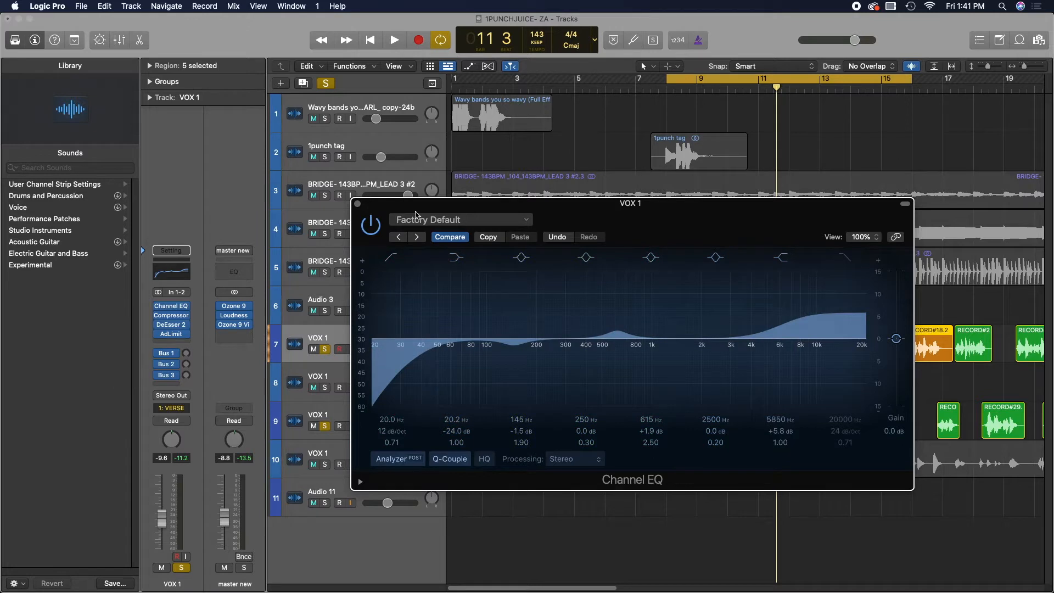
pyautogui.moveTo(777, 312); pyautogui.dragTo(787, 316)
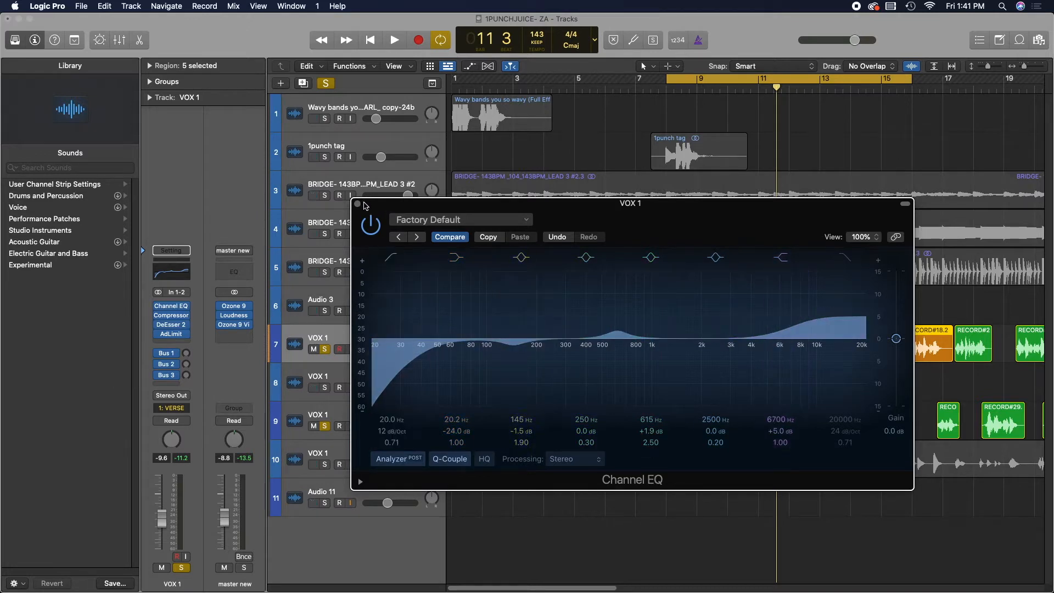
pyautogui.click(357, 204)
# - Audition the vocal, reopen the Channel EQ and lower the high shelf to about 8500 Hz at +1.5 dB
pyautogui.press('space')
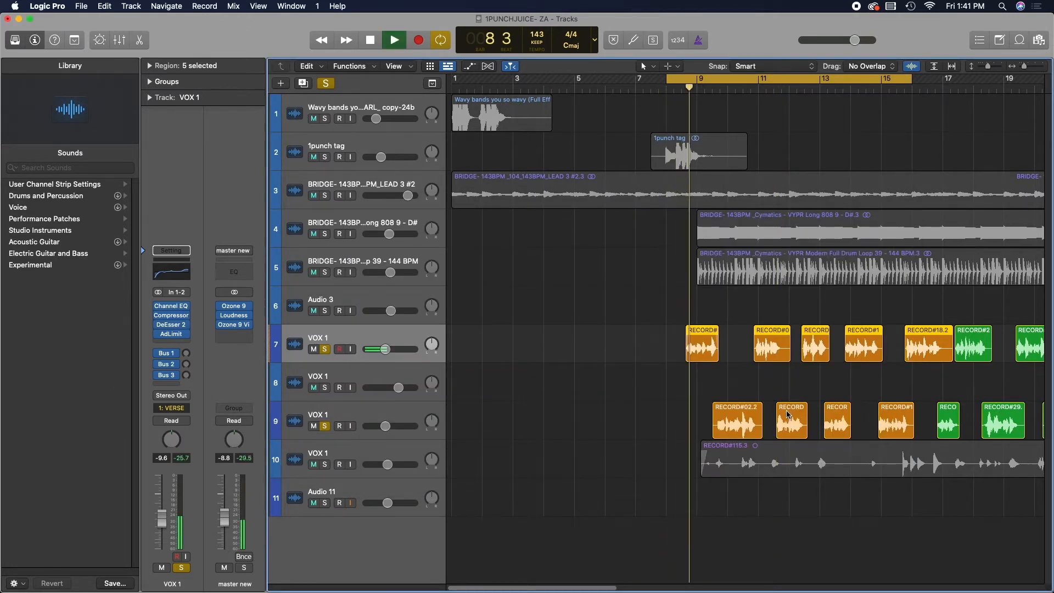
pyautogui.press('space')
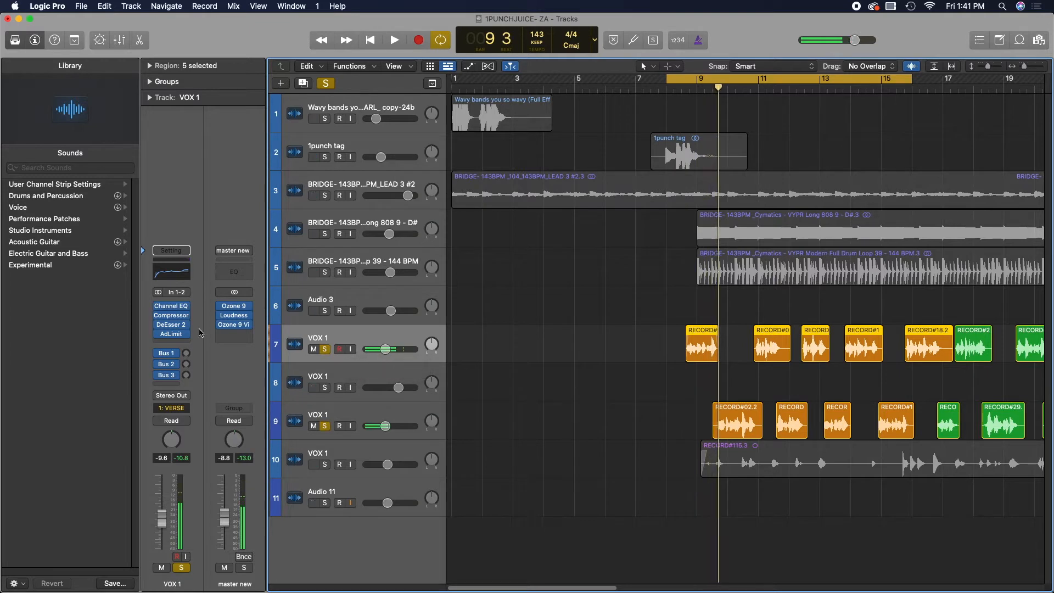
pyautogui.click(171, 306)
pyautogui.moveTo(828, 303); pyautogui.dragTo(842, 330)
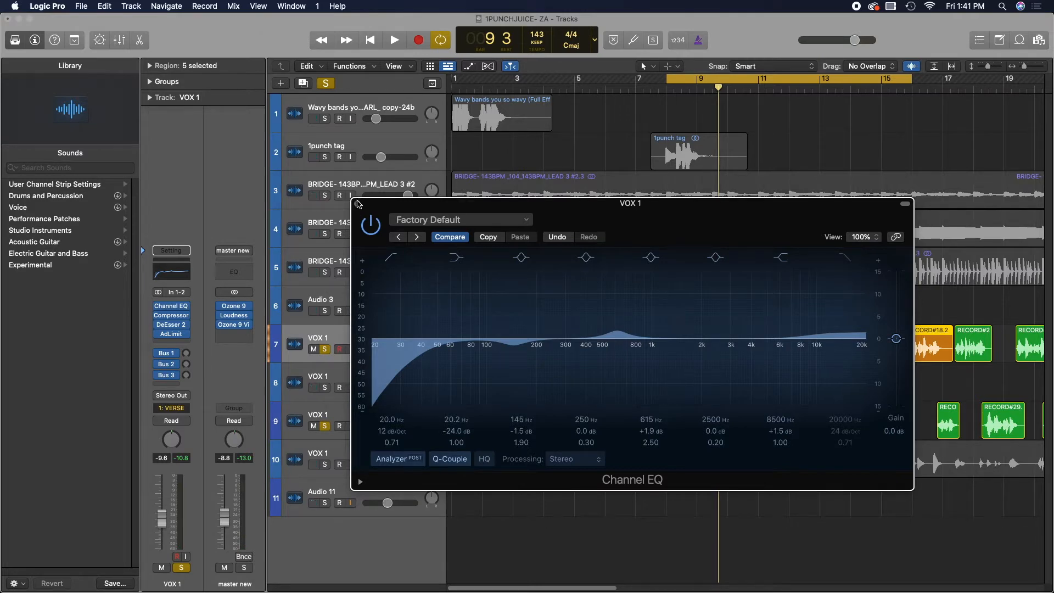
# - Close the Channel EQ, open the vocal's Compressor and switch it to the Studio VCA model
pyautogui.click(356, 203)
pyautogui.click(171, 315)
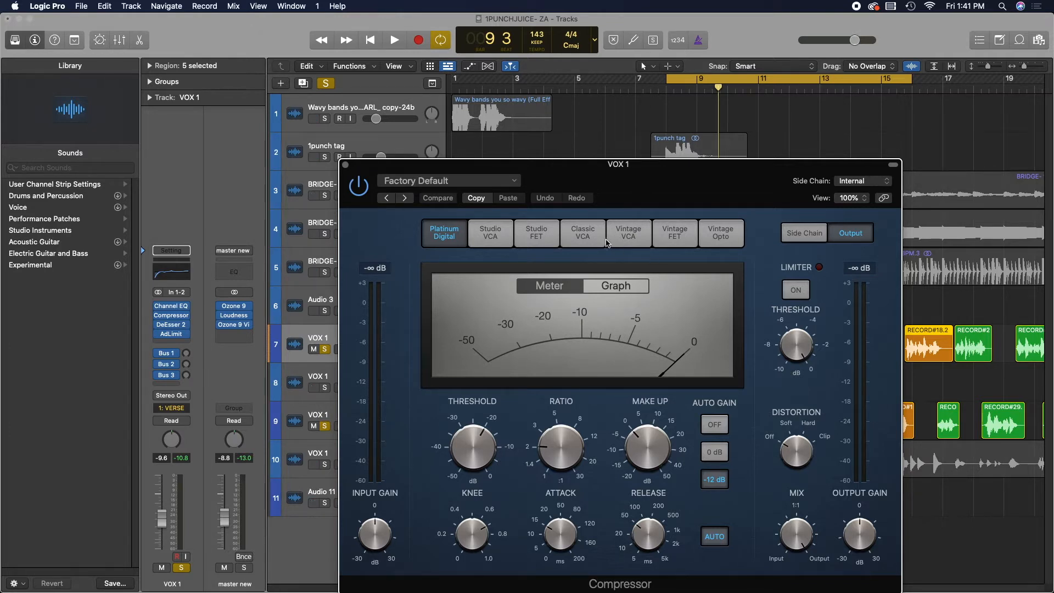
pyautogui.click(490, 235)
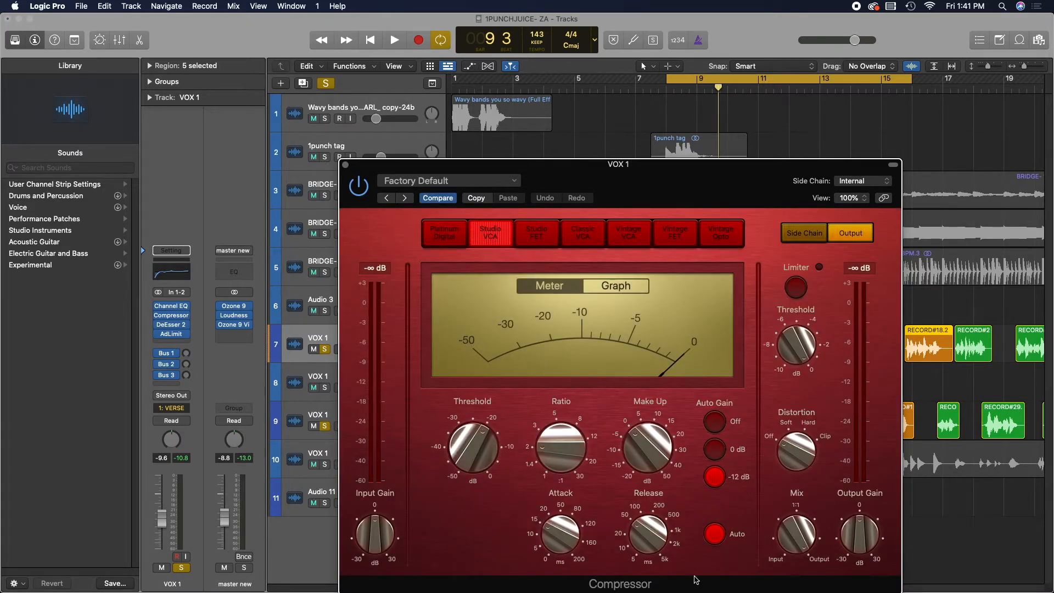
# - Adjust the compressor's attack, set the release to 11.0 ms and the ratio to 1.3:1, and lower the threshold
pyautogui.moveTo(642, 468)
pyautogui.moveTo(559, 530); pyautogui.dragTo(558, 511)
pyautogui.moveTo(646, 524); pyautogui.dragTo(642, 547)
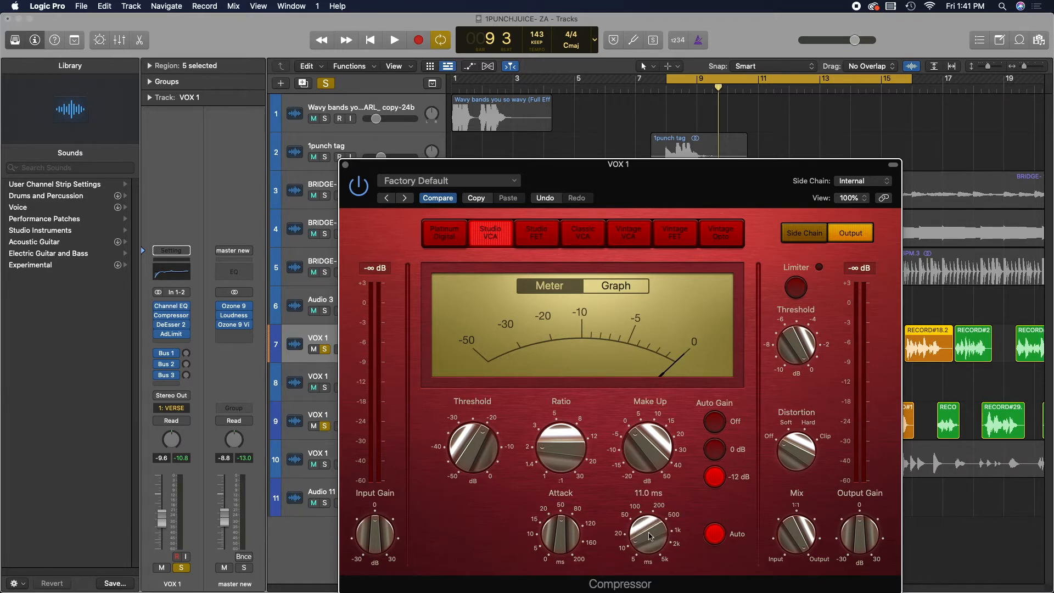
pyautogui.moveTo(638, 462); pyautogui.dragTo(585, 466)
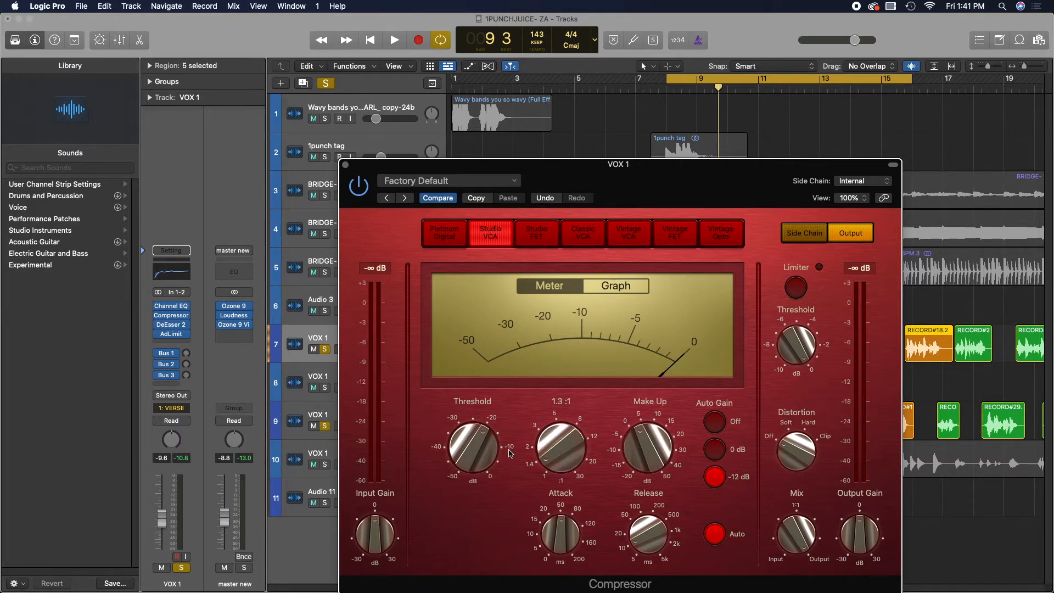
pyautogui.moveTo(509, 452); pyautogui.dragTo(487, 445)
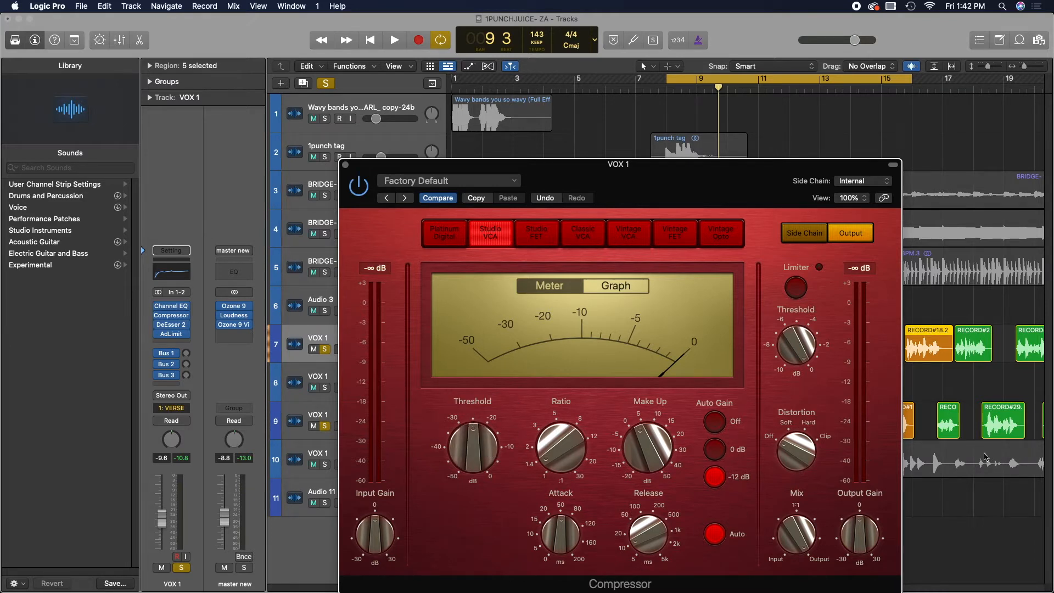
# - Set the compressor's Mix to about 56% and close the Compressor window
pyautogui.moveTo(790, 546); pyautogui.dragTo(795, 592)
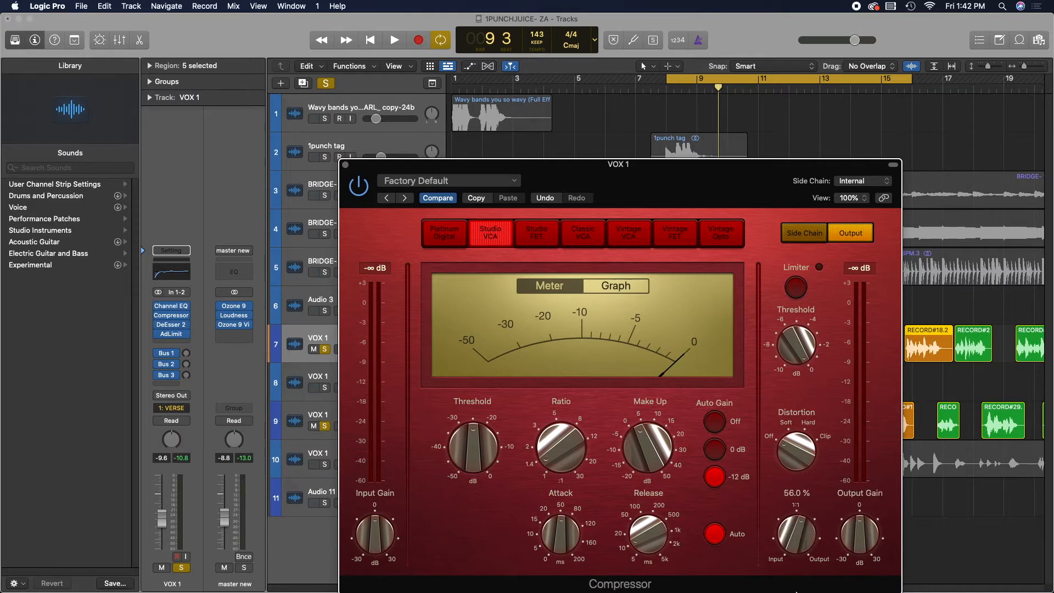
pyautogui.moveTo(797, 549); pyautogui.dragTo(797, 552)
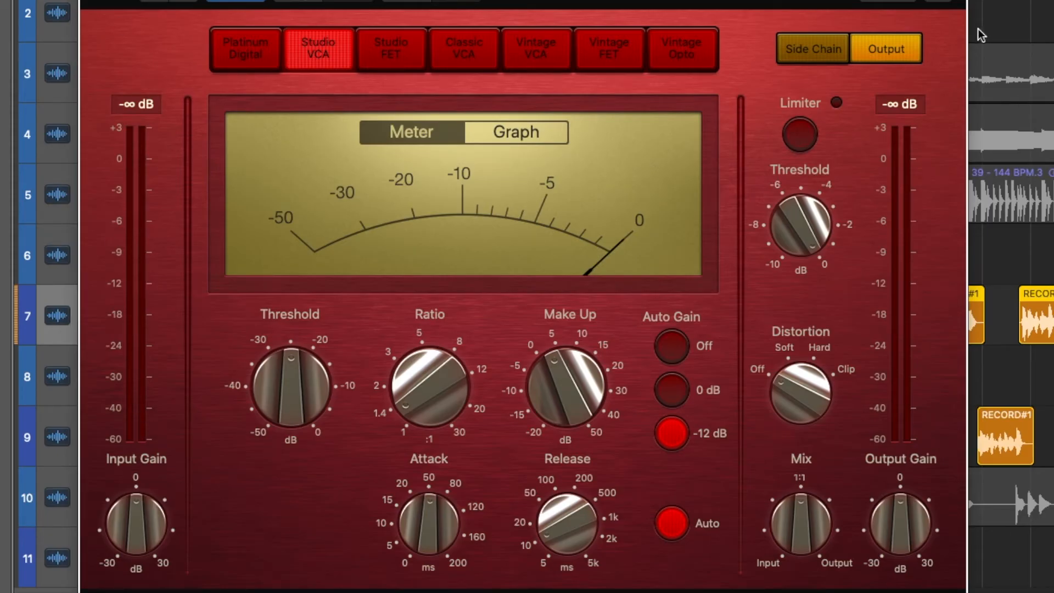
pyautogui.moveTo(911, 527)
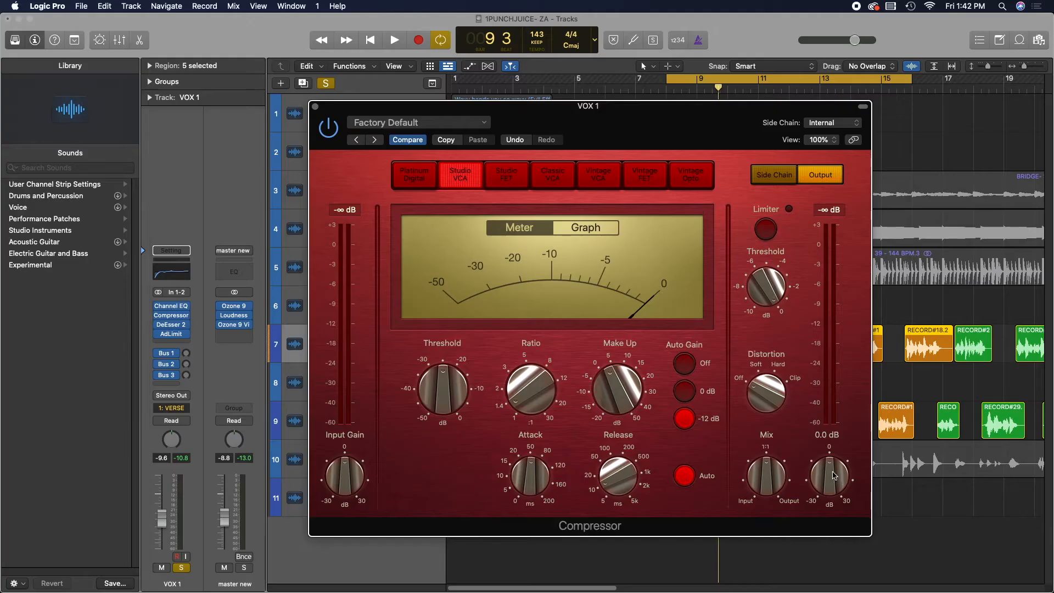
pyautogui.click(316, 107)
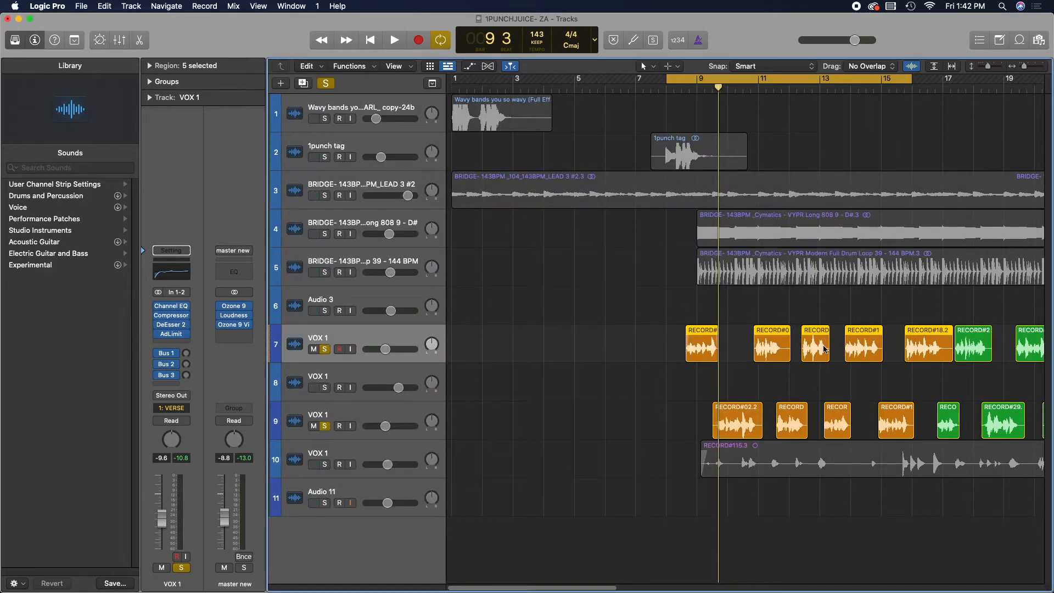
# - Play the song, nudge the VOX 1 track volume up and briefly reopen the vocal's Channel EQ
pyautogui.press('space')
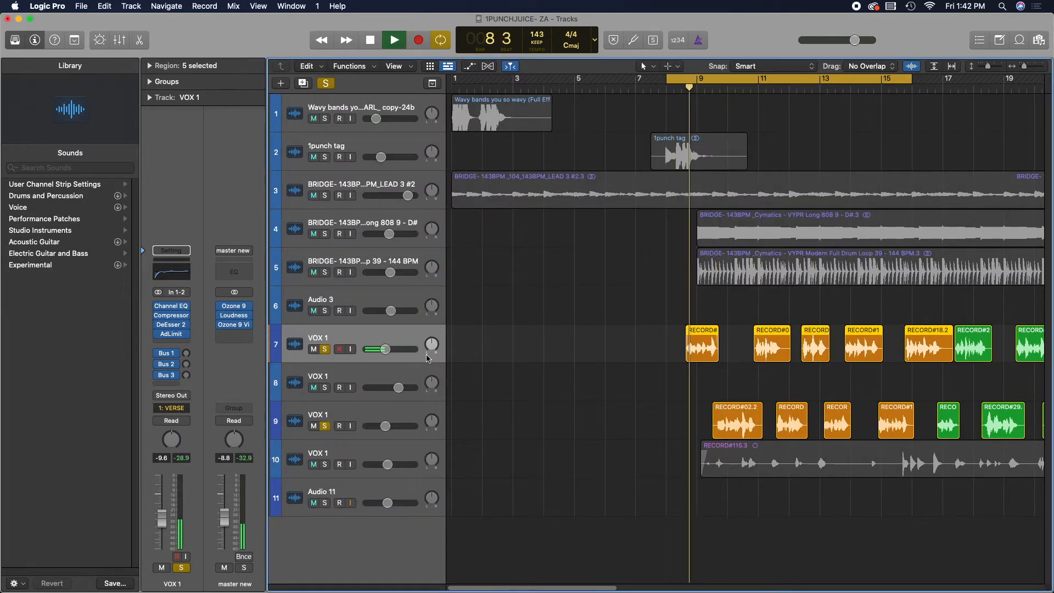
pyautogui.moveTo(385, 349); pyautogui.dragTo(404, 355)
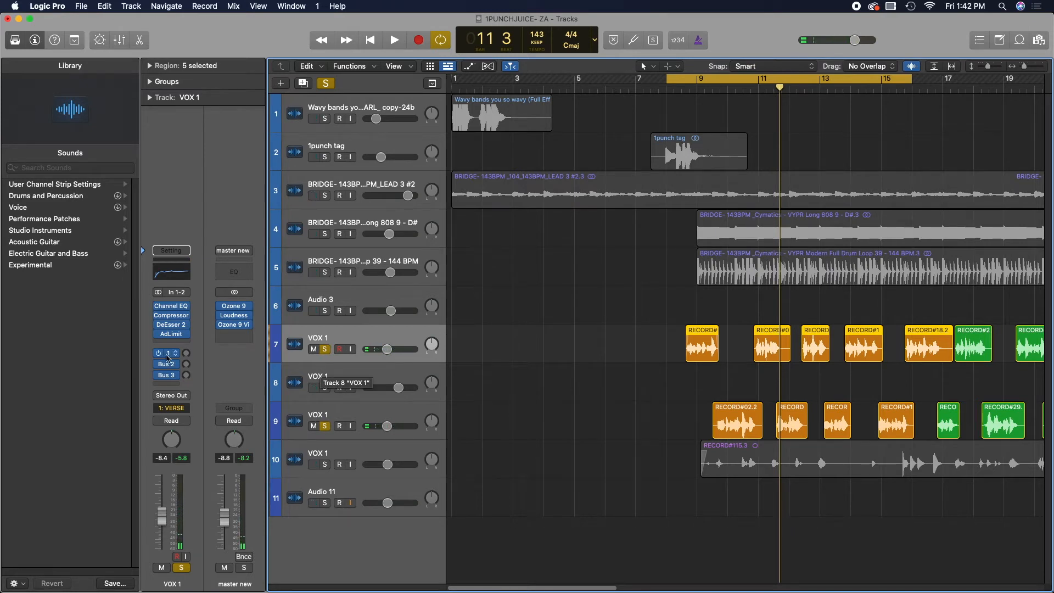
pyautogui.click(174, 306)
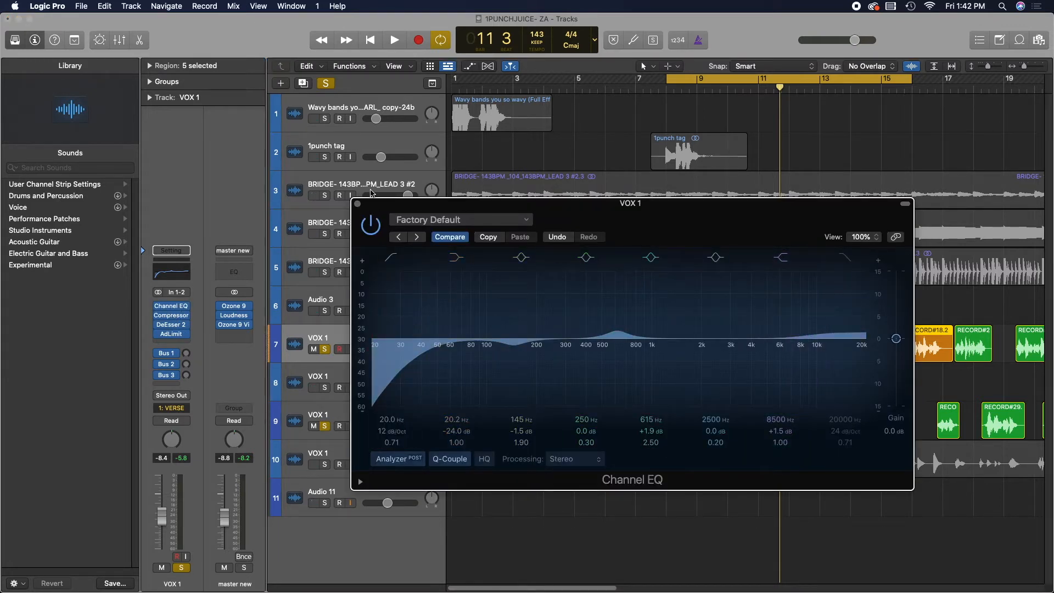
pyautogui.click(358, 204)
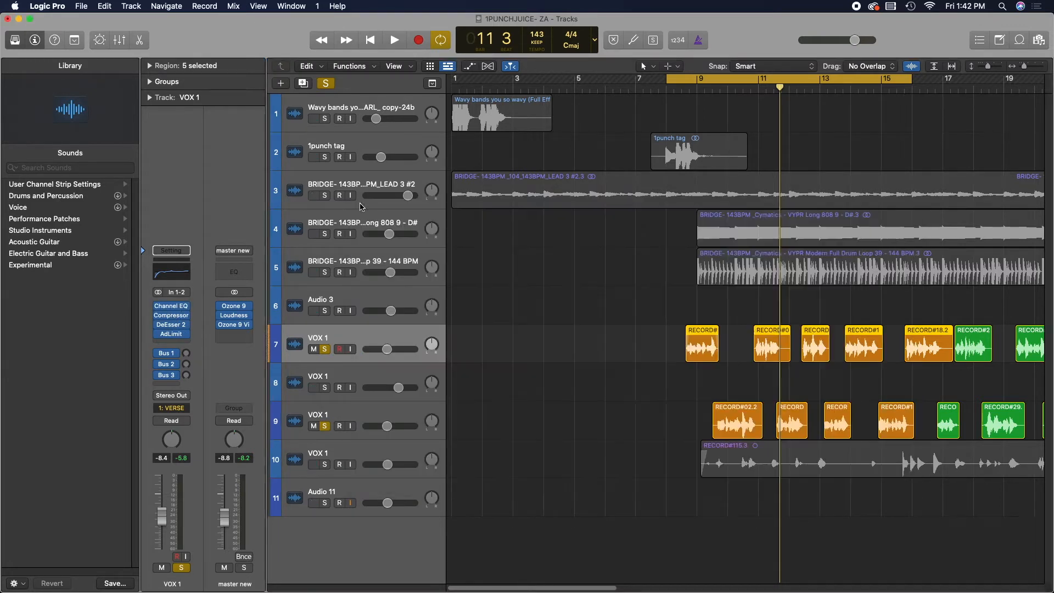
# - Open the Adaptive Limiter, set the Out Ceiling to -0.2 dB and raise the Gain to 4.7 dB
pyautogui.click(172, 327)
pyautogui.moveTo(495, 270)
pyautogui.mouseDown()
pyautogui.moveTo(483, 266)
pyautogui.moveTo(486, 286)
pyautogui.mouseUp()
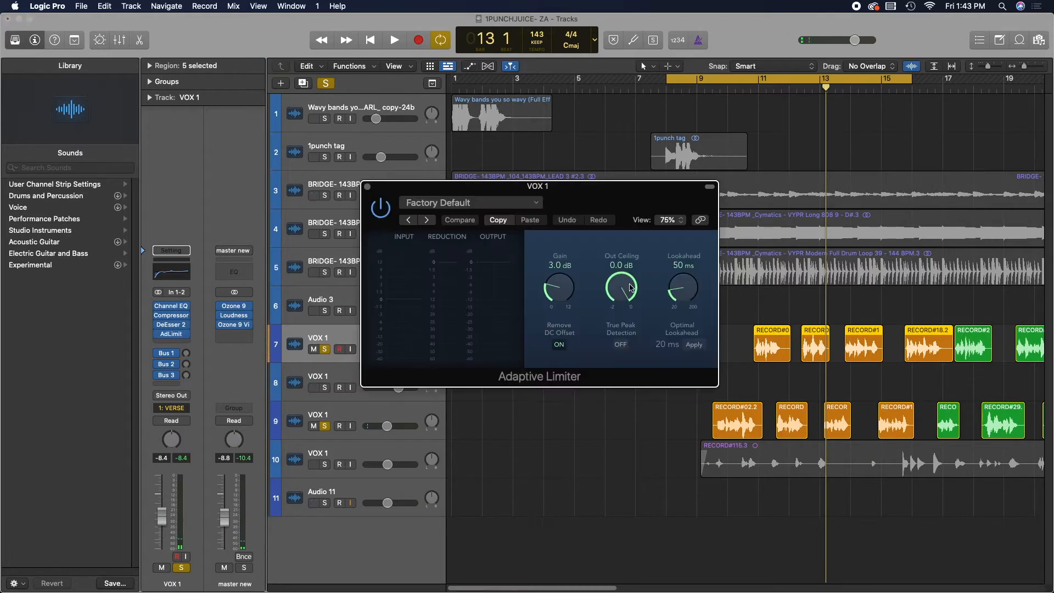
pyautogui.moveTo(630, 288); pyautogui.dragTo(628, 329)
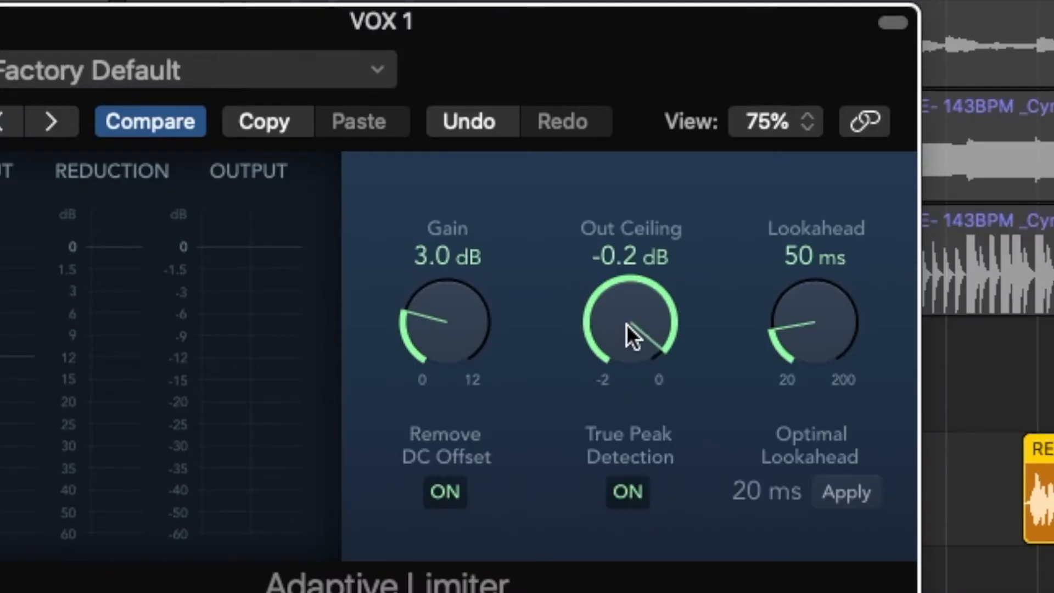
pyautogui.moveTo(475, 343)
pyautogui.mouseDown()
pyautogui.moveTo(471, 316)
pyautogui.moveTo(458, 340)
pyautogui.mouseUp()
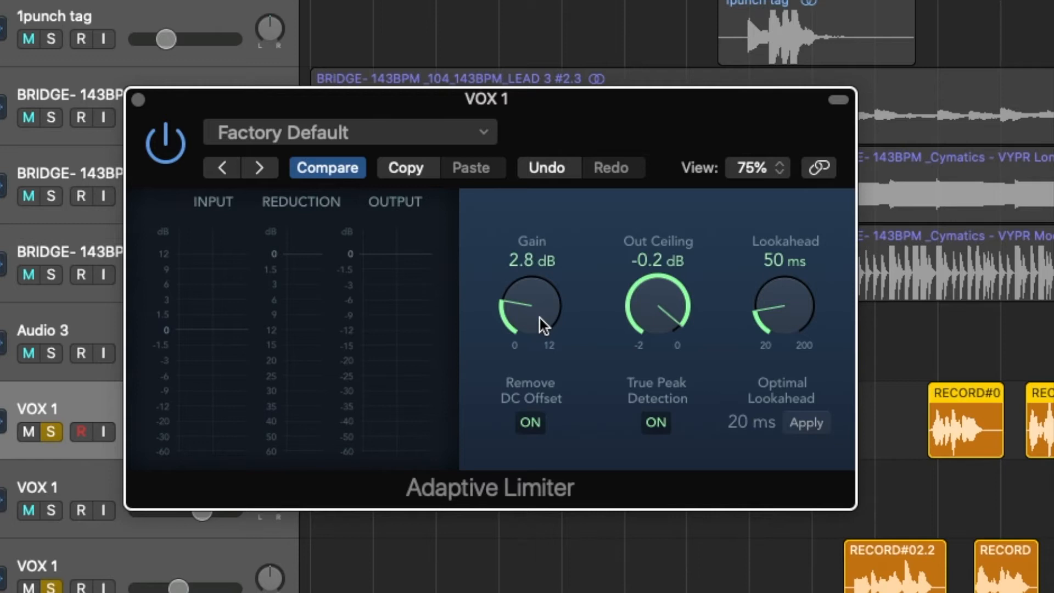
pyautogui.moveTo(539, 318); pyautogui.dragTo(578, 285)
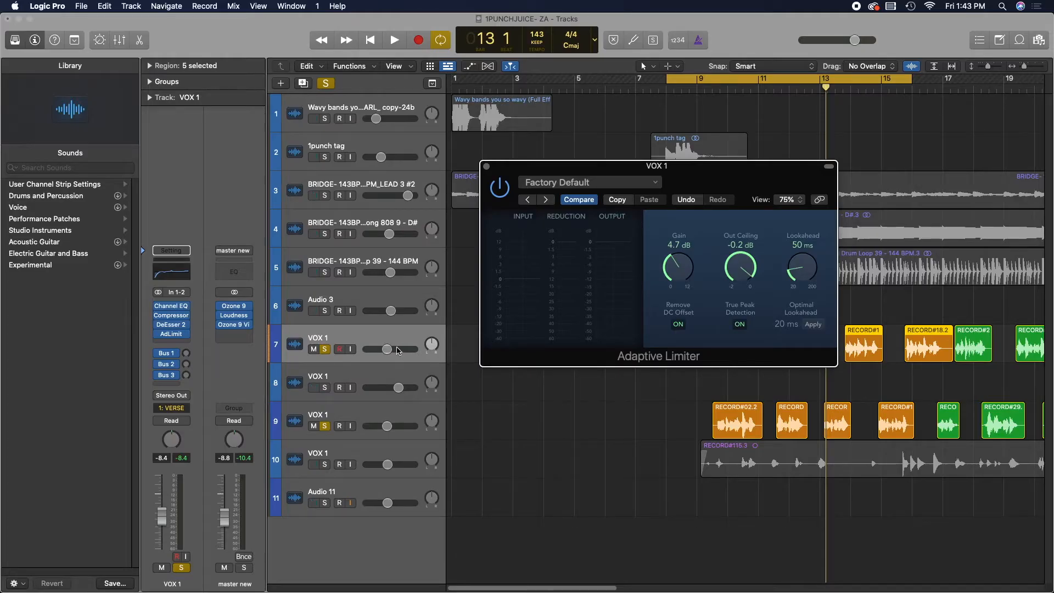
# - Raise the VOX 1 track volume slightly and put the limiter window away
pyautogui.moveTo(399, 350); pyautogui.dragTo(411, 346)
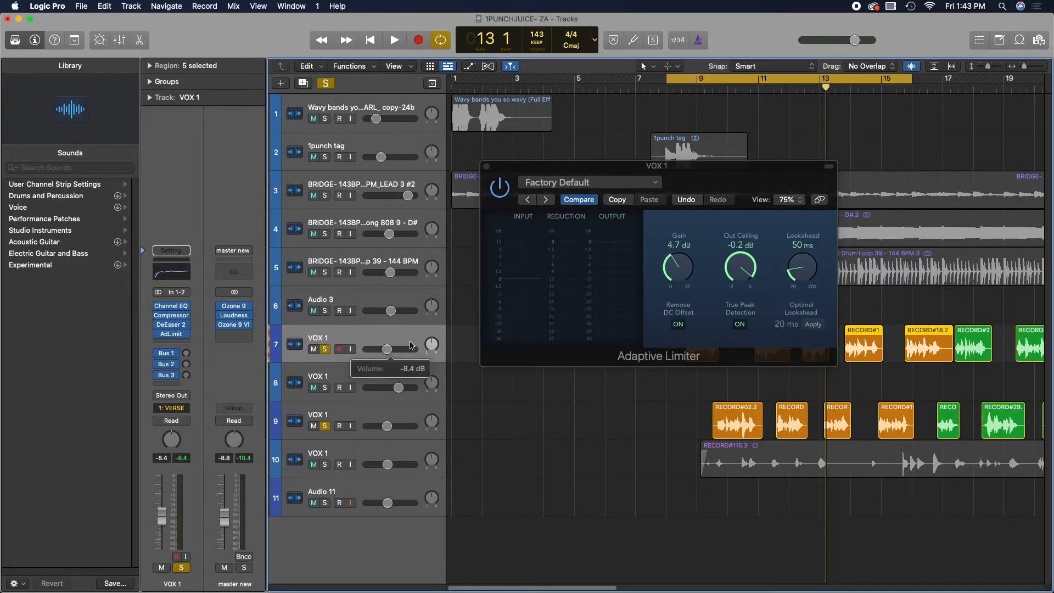
pyautogui.moveTo(665, 240); pyautogui.dragTo(556, 315)
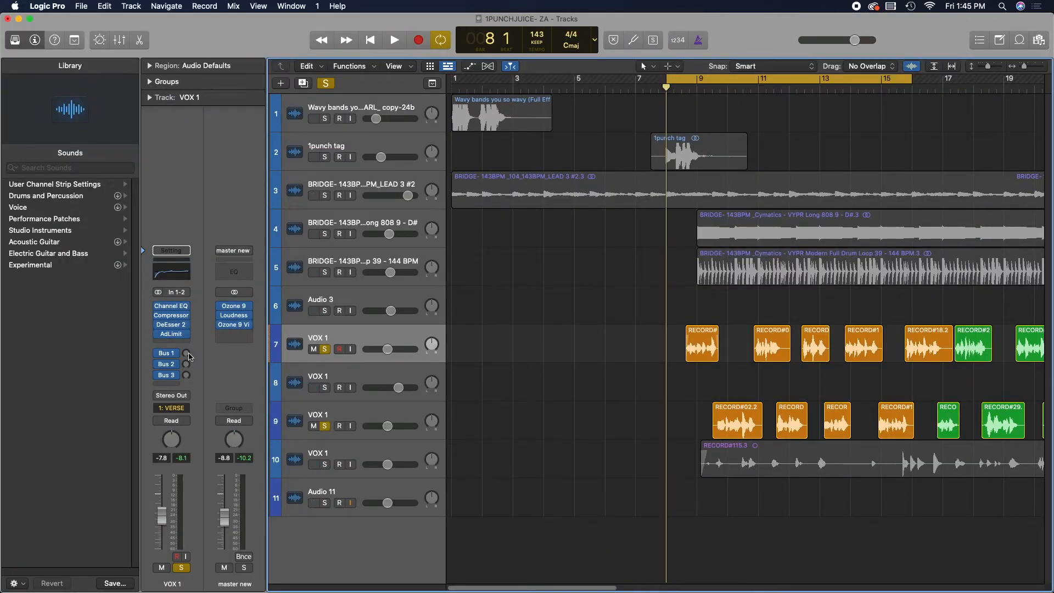
# - Check the send options and the Bus 1 aux's Space Designer reverb, then set the vocal's Bus 1 send to -22.1 dB
pyautogui.moveTo(189, 352); pyautogui.dragTo(175, 318)
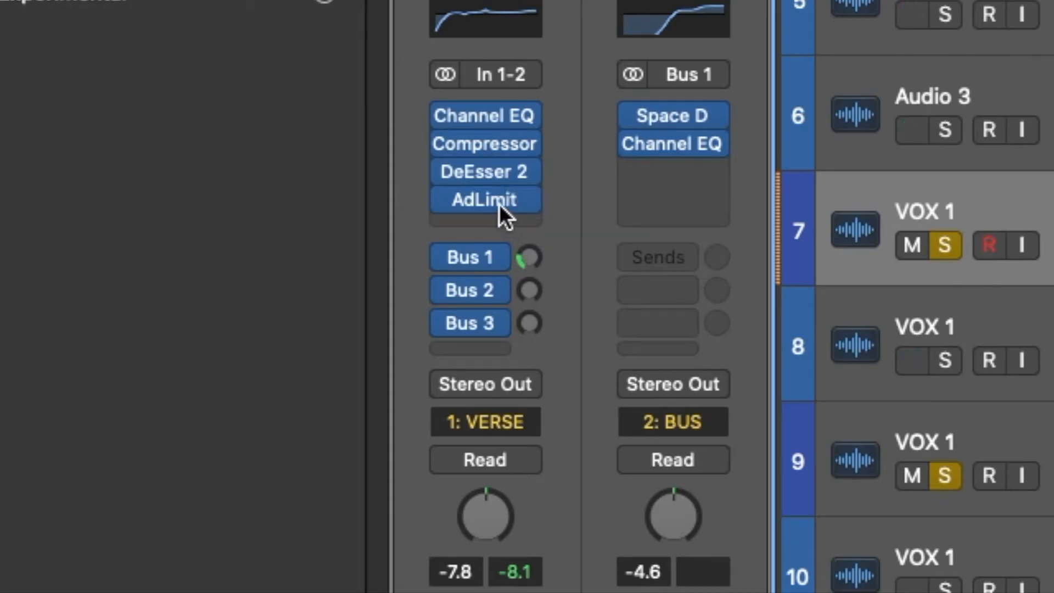
pyautogui.click(478, 347)
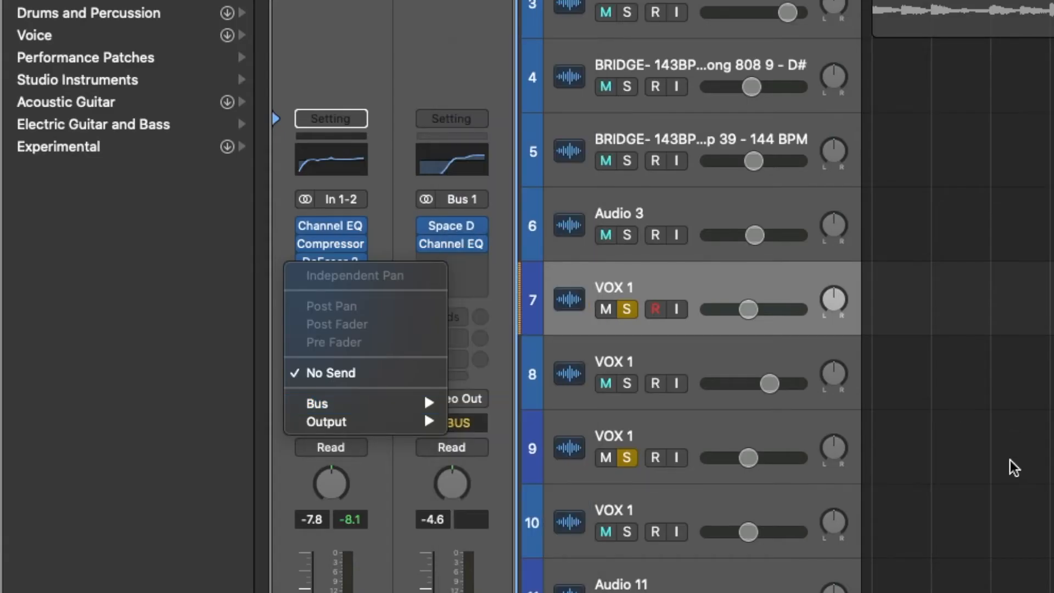
pyautogui.click(1012, 466)
pyautogui.click(321, 317)
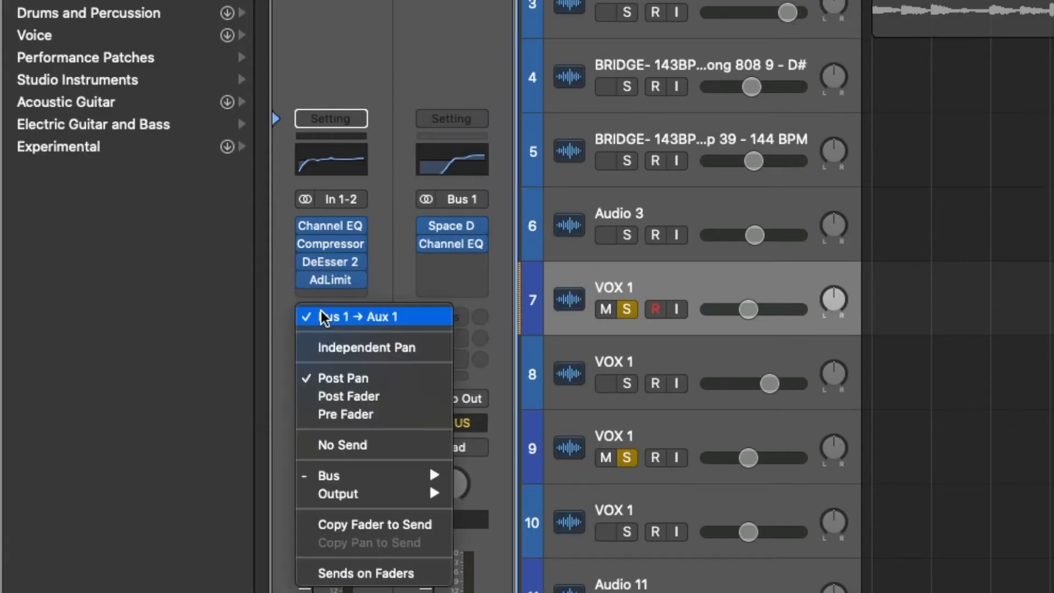
pyautogui.click(482, 201)
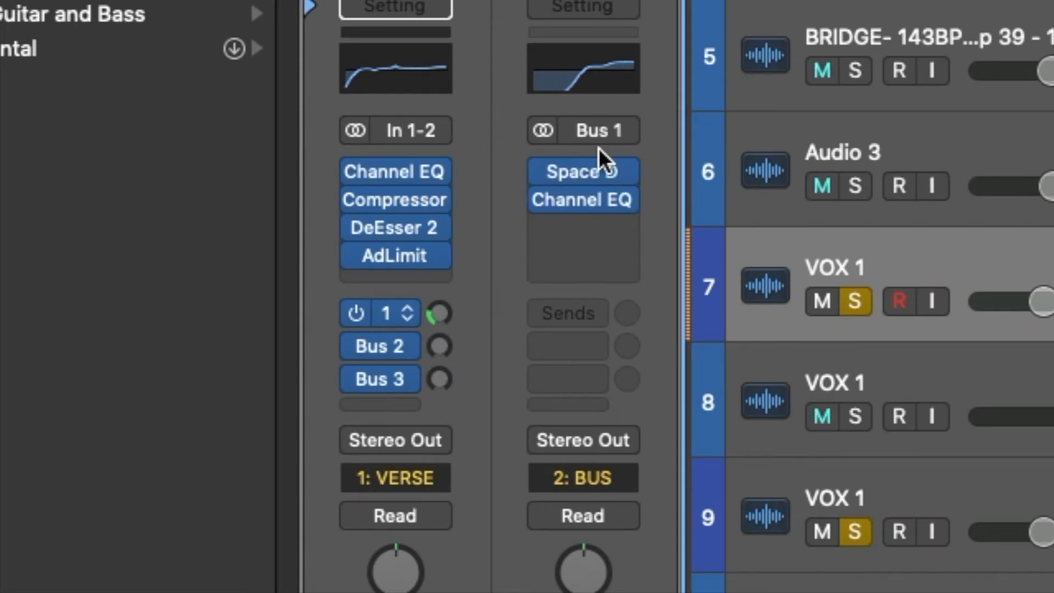
pyautogui.click(592, 165)
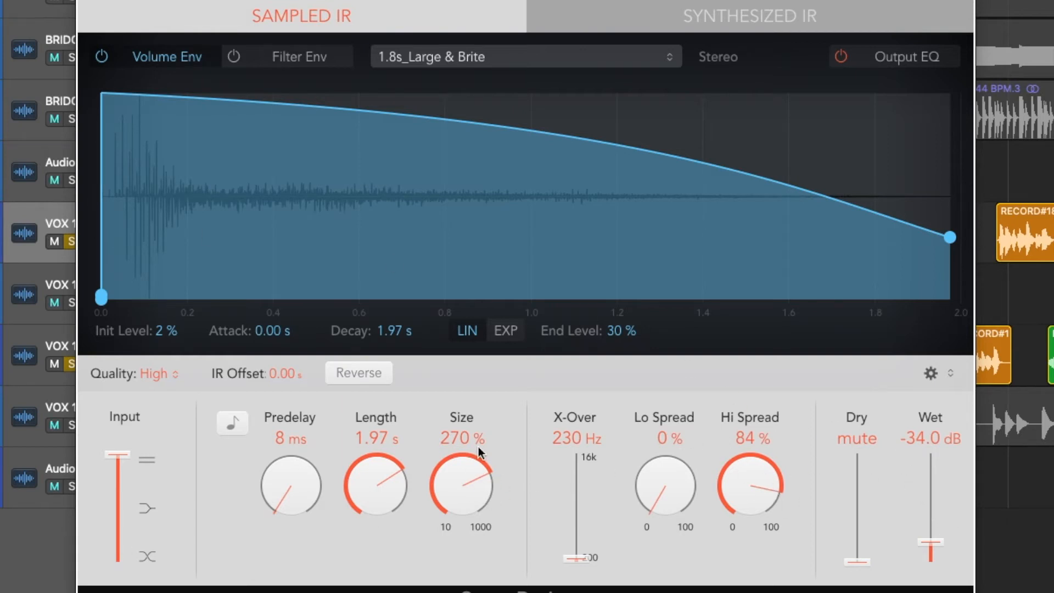
pyautogui.press('super+w')
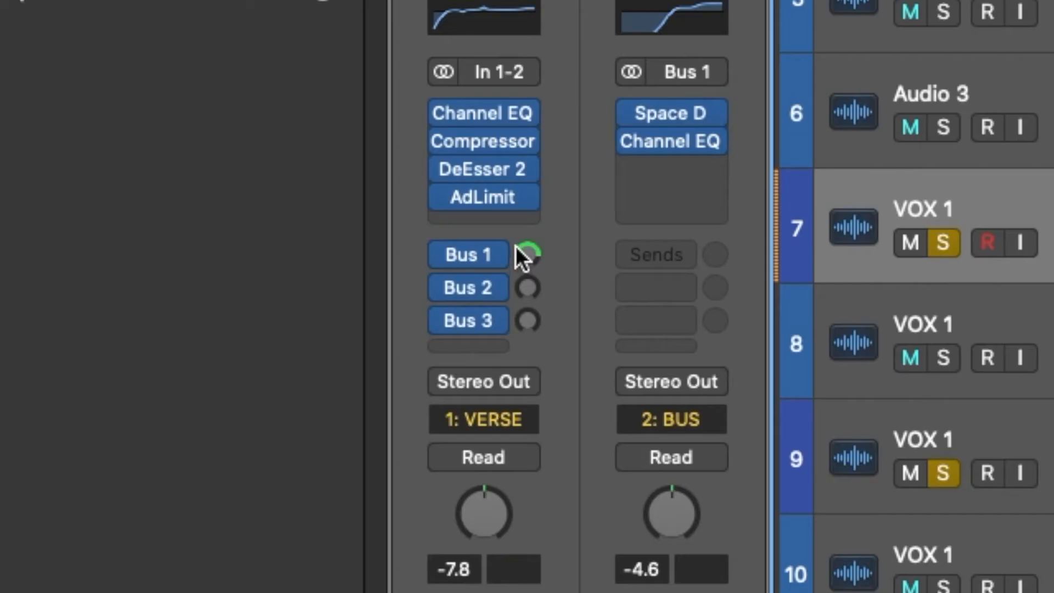
pyautogui.moveTo(526, 255); pyautogui.dragTo(591, 338)
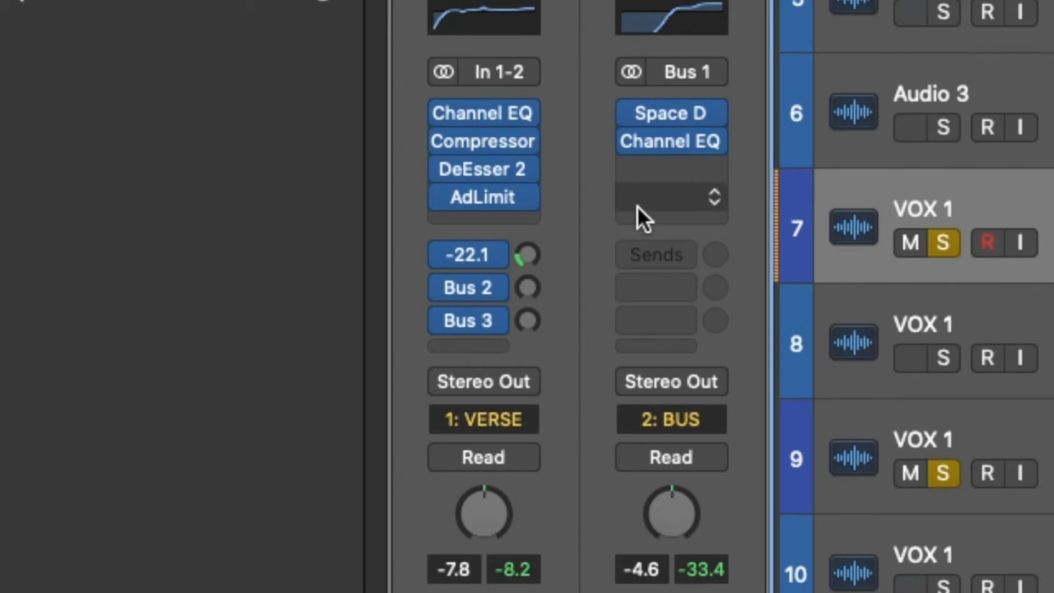
# - On the Bus 1 aux's Channel EQ, move the low shelf to about 310 Hz and the bell to about 1290 Hz at +2.2 dB
pyautogui.click(677, 144)
pyautogui.click(716, 142)
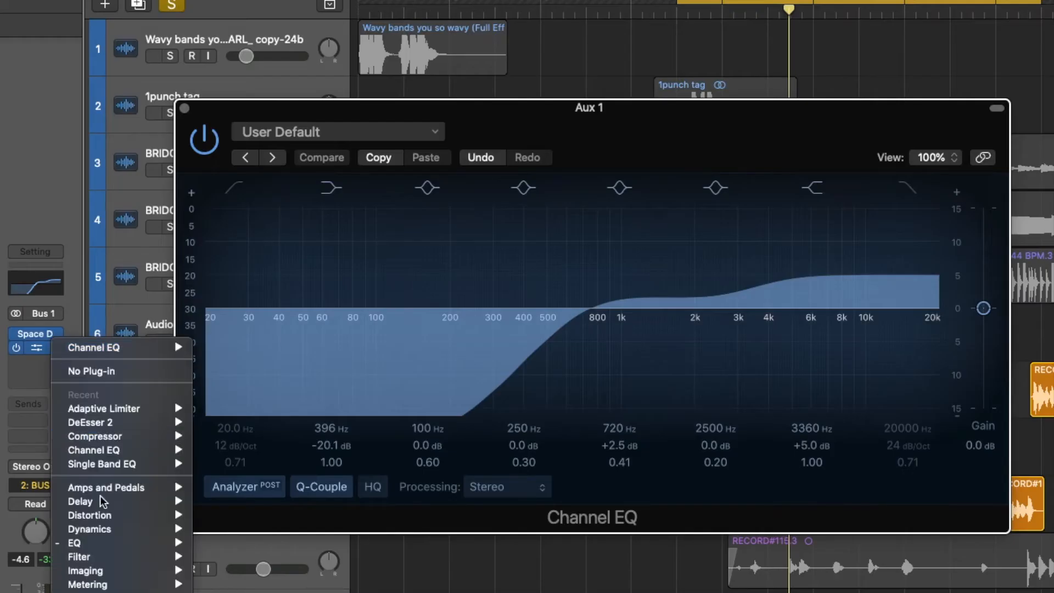
pyautogui.moveTo(884, 542)
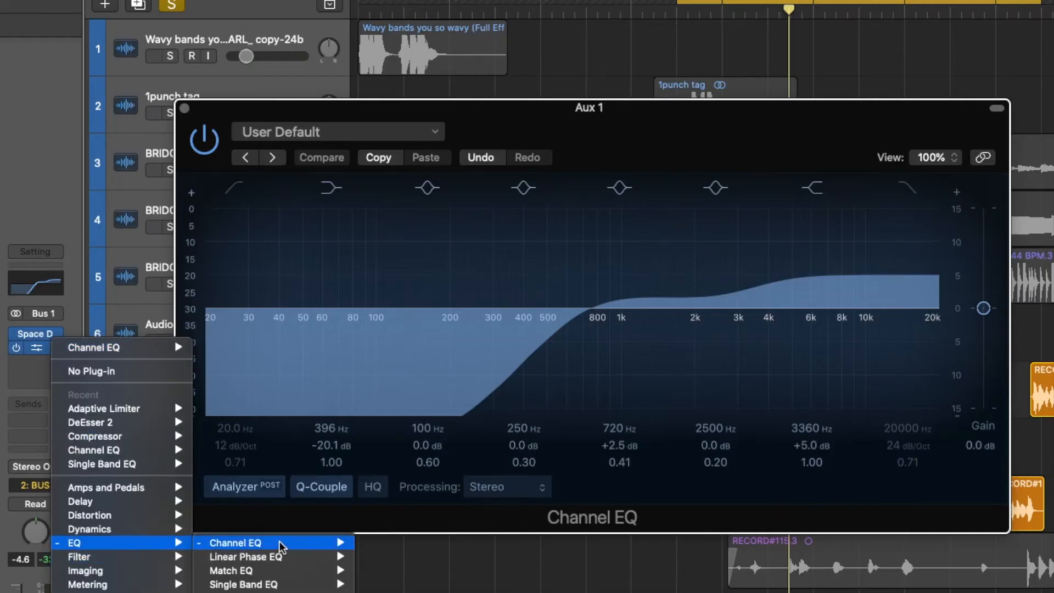
pyautogui.moveTo(281, 543)
pyautogui.click(374, 542)
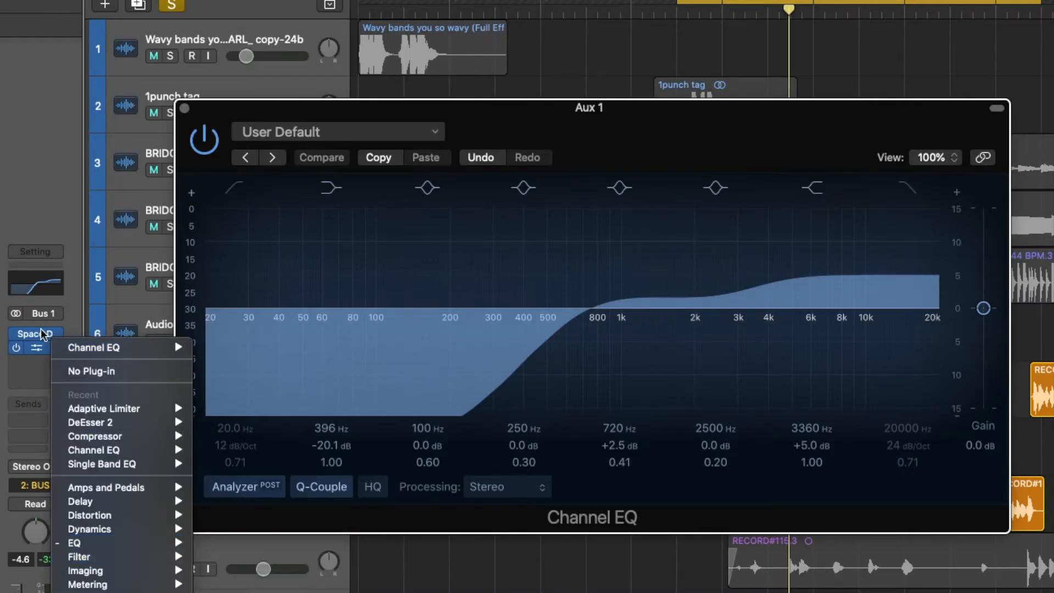
pyautogui.moveTo(538, 373); pyautogui.dragTo(512, 375)
pyautogui.moveTo(639, 301); pyautogui.dragTo(693, 308)
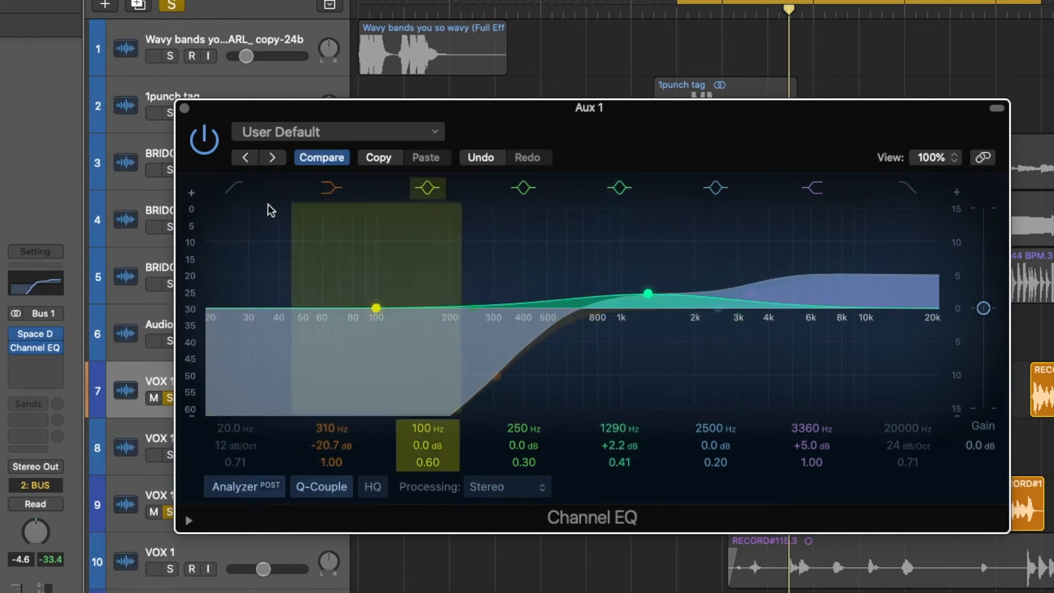
pyautogui.click(184, 108)
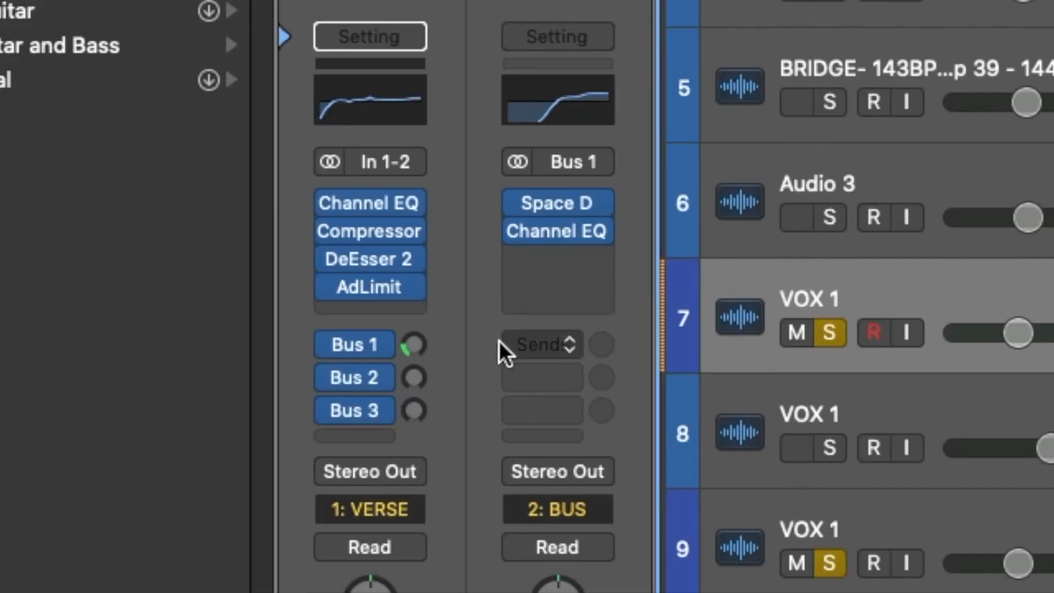
pyautogui.moveTo(415, 371); pyautogui.dragTo(415, 345)
pyautogui.click(596, 203)
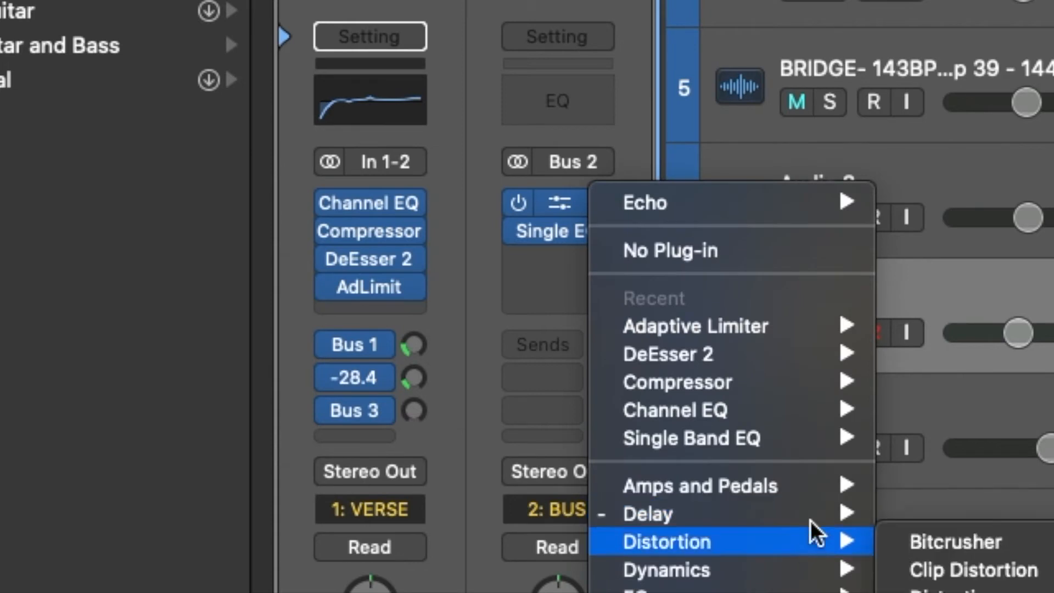
pyautogui.moveTo(795, 514)
pyautogui.press('Escape')
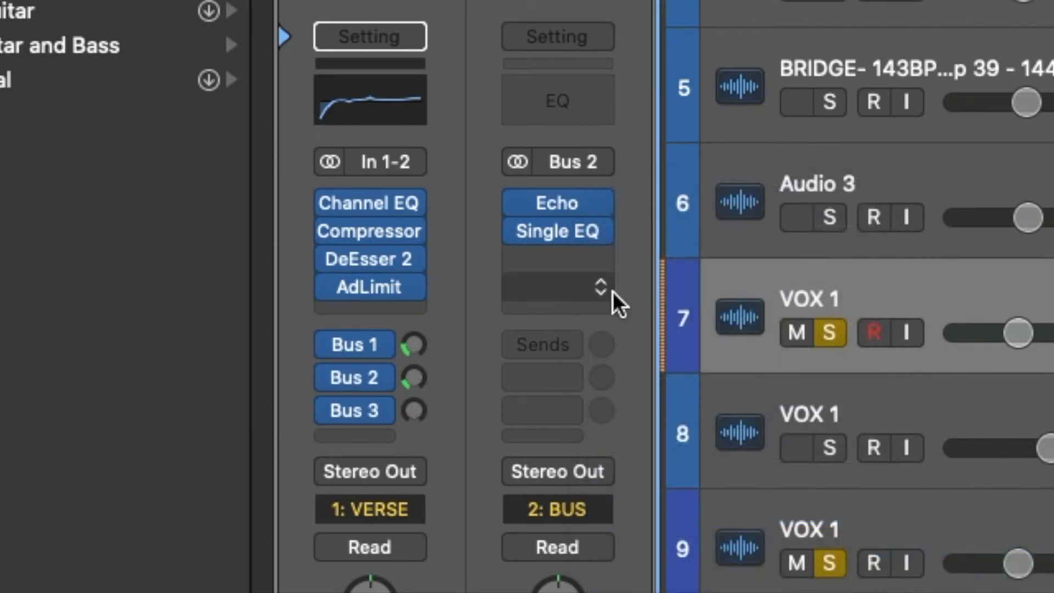
# - Raise the vocal's Bus 2 send and audition the mix
pyautogui.moveTo(415, 378); pyautogui.dragTo(443, 152)
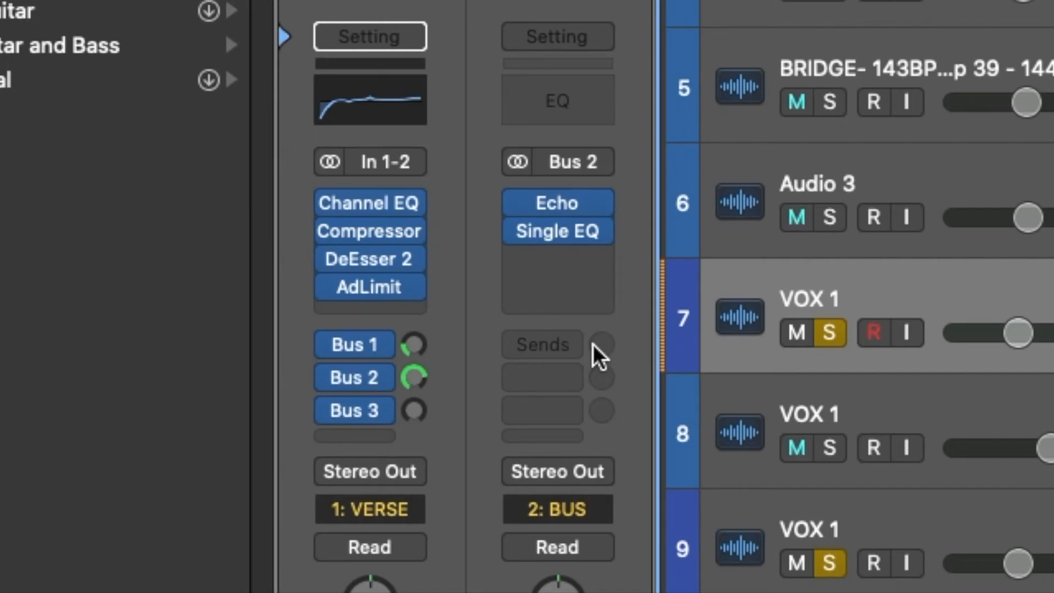
pyautogui.press('space')
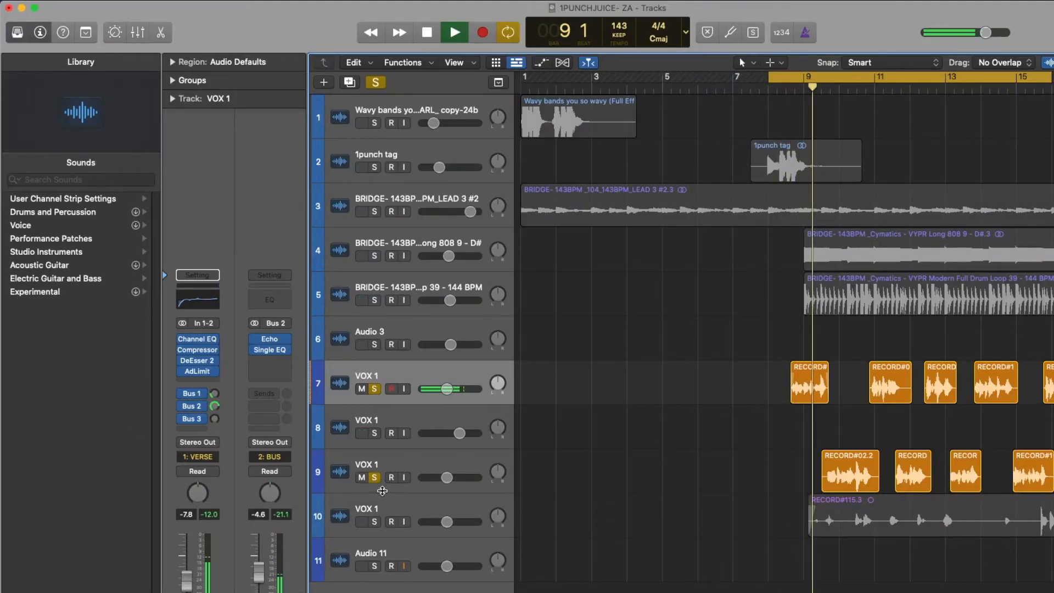
pyautogui.press('space')
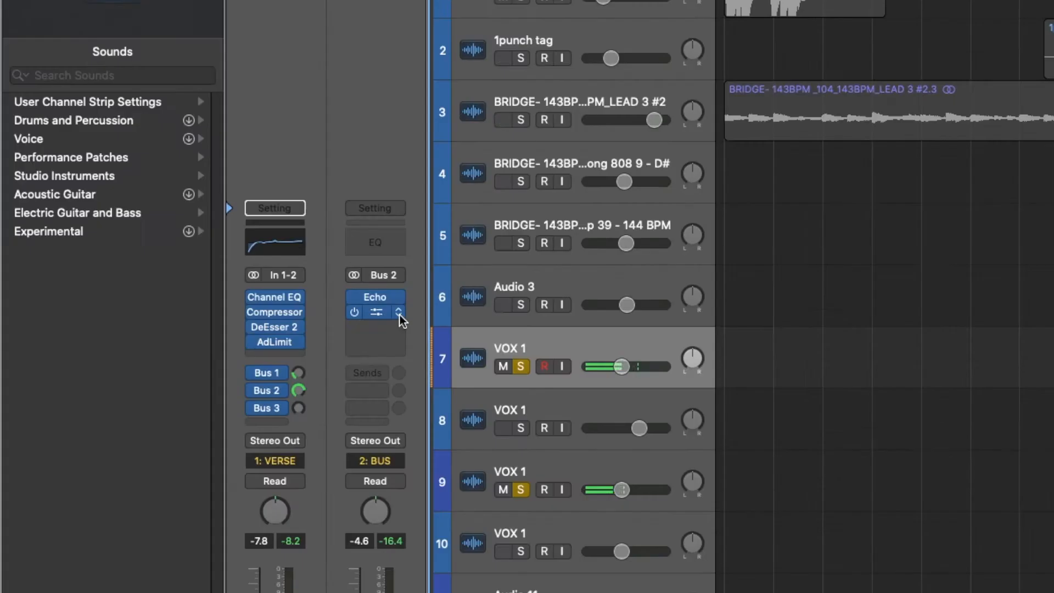
# - Remove the Single EQ from the Bus 2 aux and set the vocal's Bus 2 send to -4.2 dB
pyautogui.click(287, 351)
pyautogui.click(325, 412)
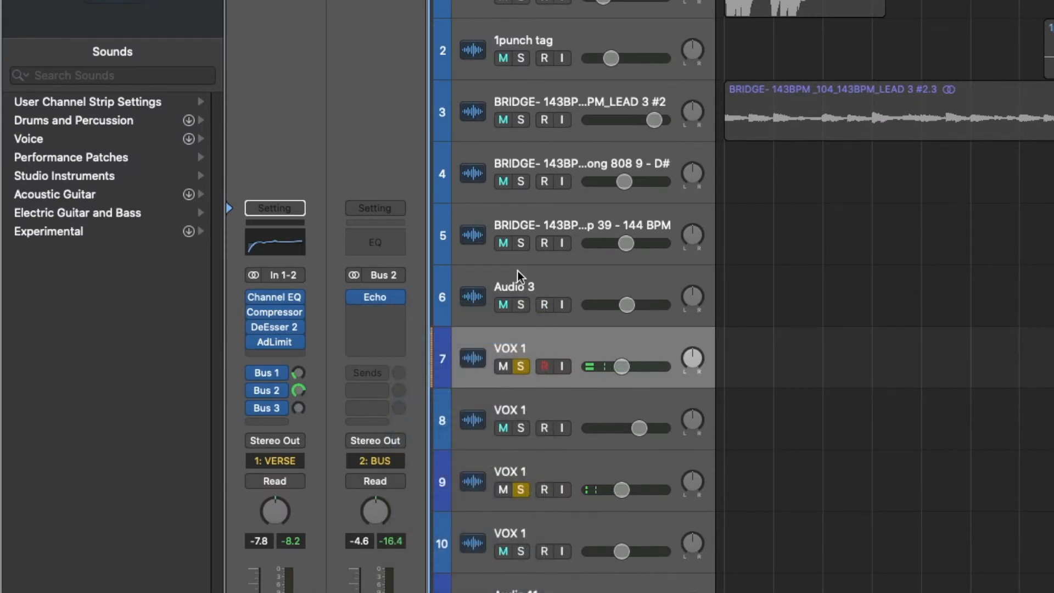
pyautogui.moveTo(299, 391); pyautogui.dragTo(311, 429)
# - Insert a Single Band EQ after Echo on the Bus 2 aux and set its low cut to 950 Hz with Q 1.20
pyautogui.click(367, 315)
pyautogui.moveTo(453, 499)
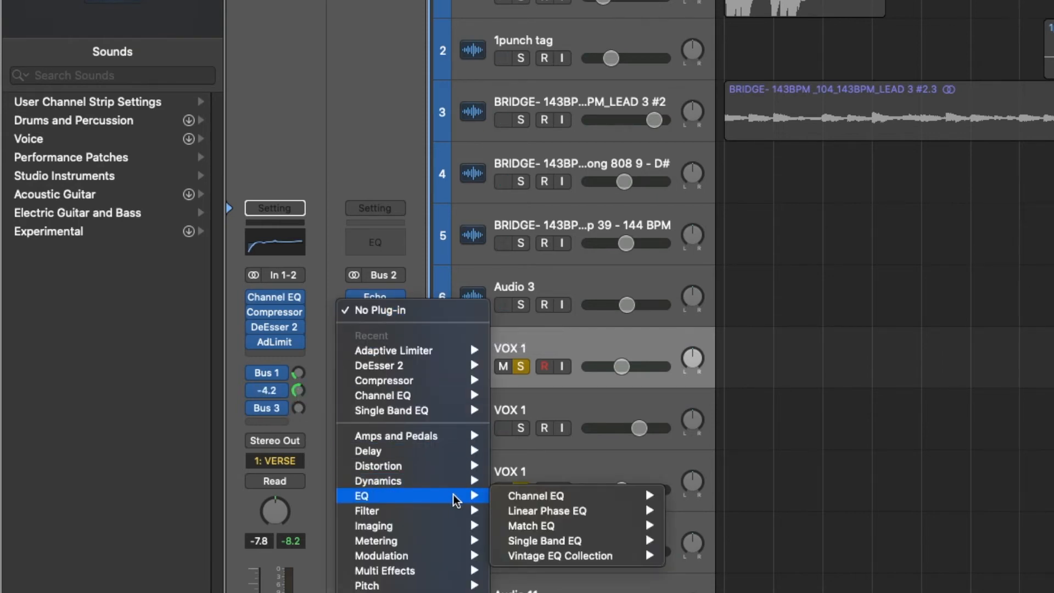
pyautogui.moveTo(604, 540)
pyautogui.click(700, 542)
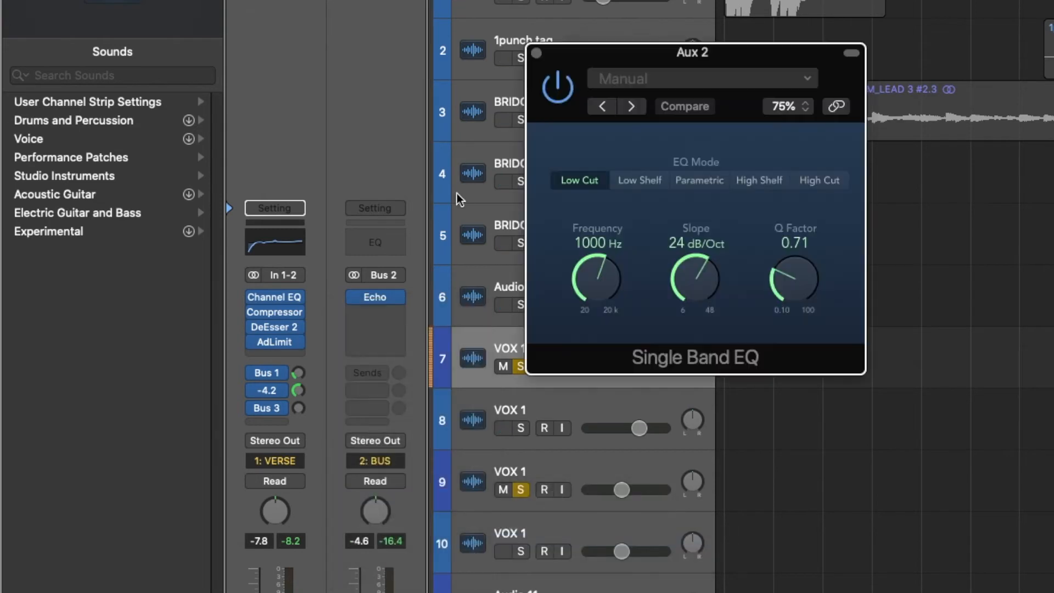
pyautogui.moveTo(602, 299); pyautogui.dragTo(603, 221)
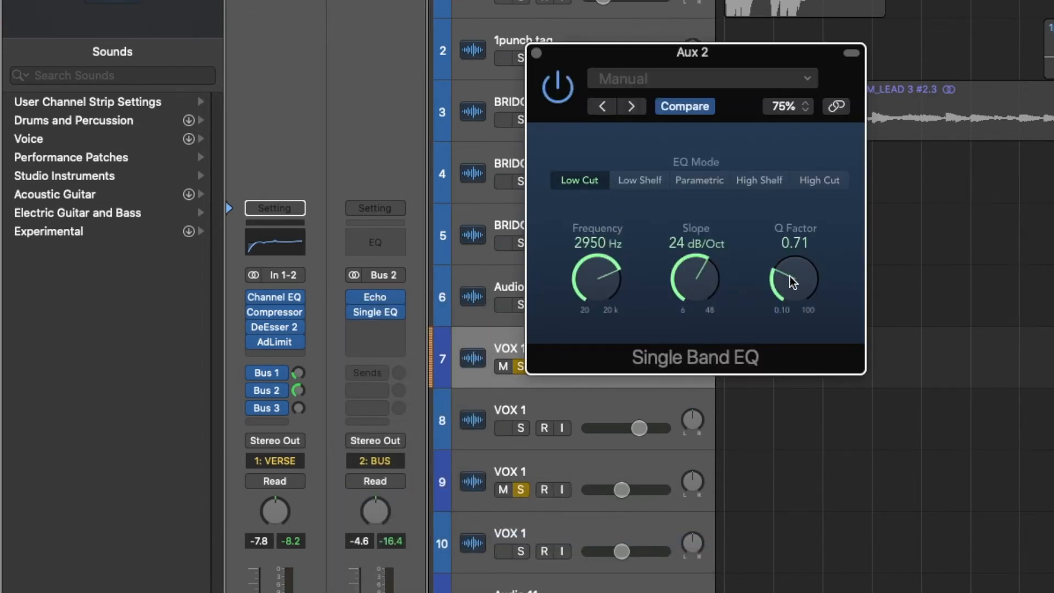
pyautogui.moveTo(791, 282); pyautogui.dragTo(790, 254)
pyautogui.moveTo(614, 256); pyautogui.dragTo(608, 277)
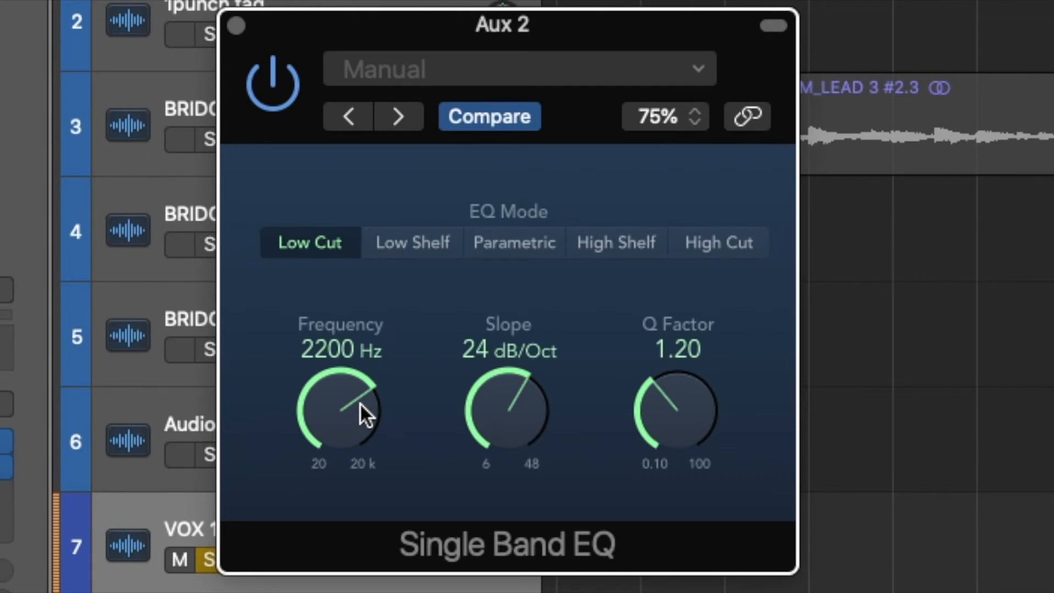
pyautogui.moveTo(360, 403); pyautogui.dragTo(358, 456)
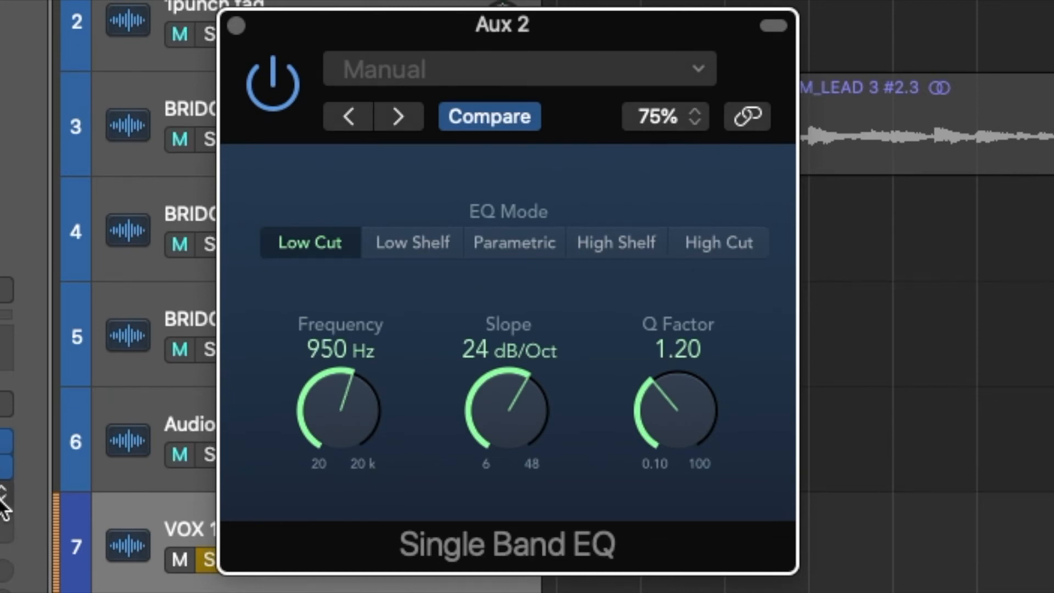
# - Add a stereo Tremolo after the Single Band EQ on the Bus 2 aux and close the plug-in windows
pyautogui.click(4, 499)
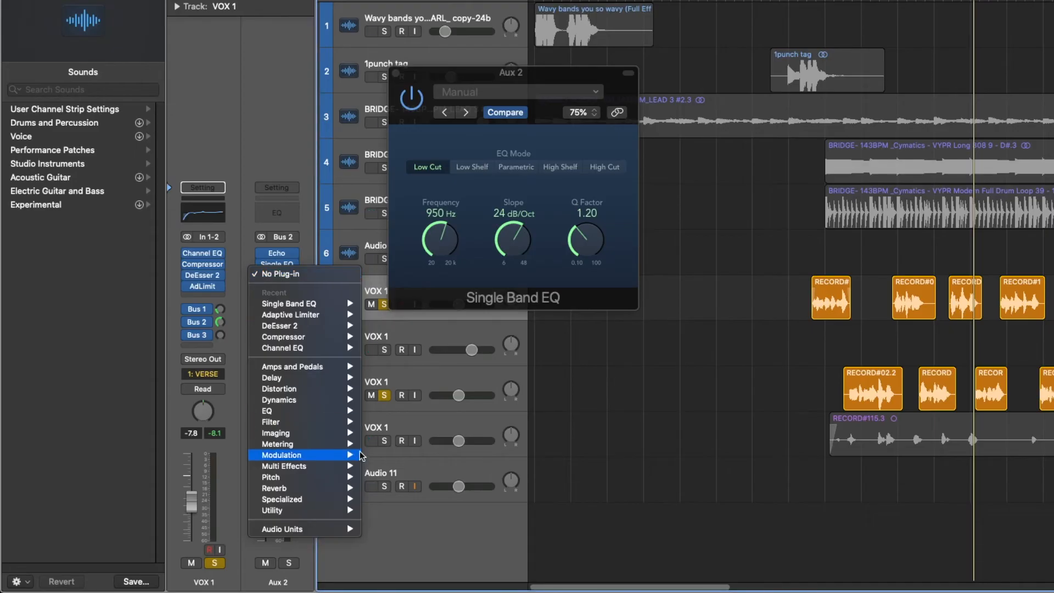
pyautogui.moveTo(362, 456)
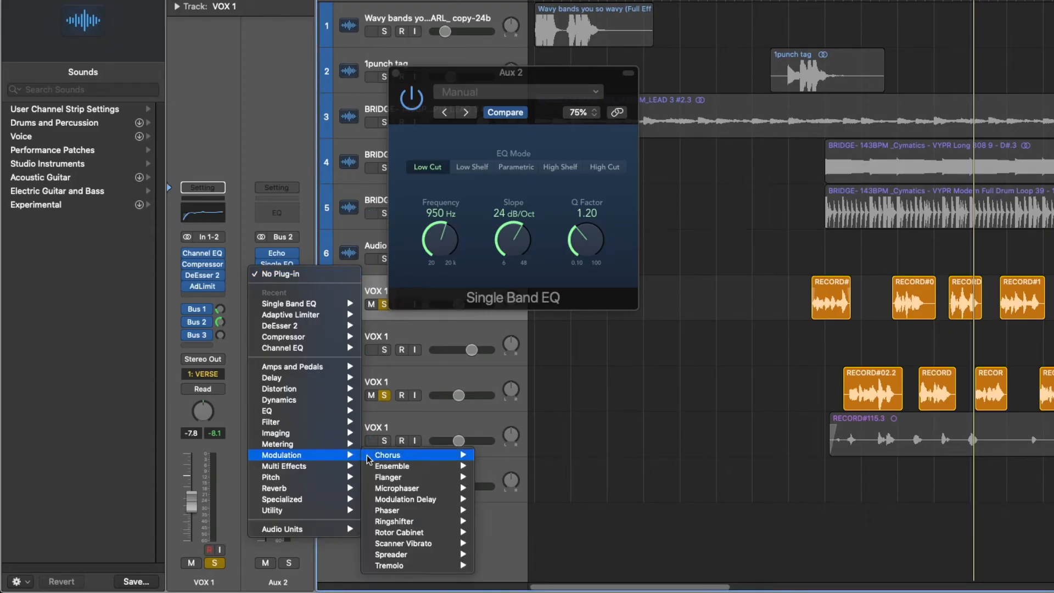
pyautogui.moveTo(448, 566)
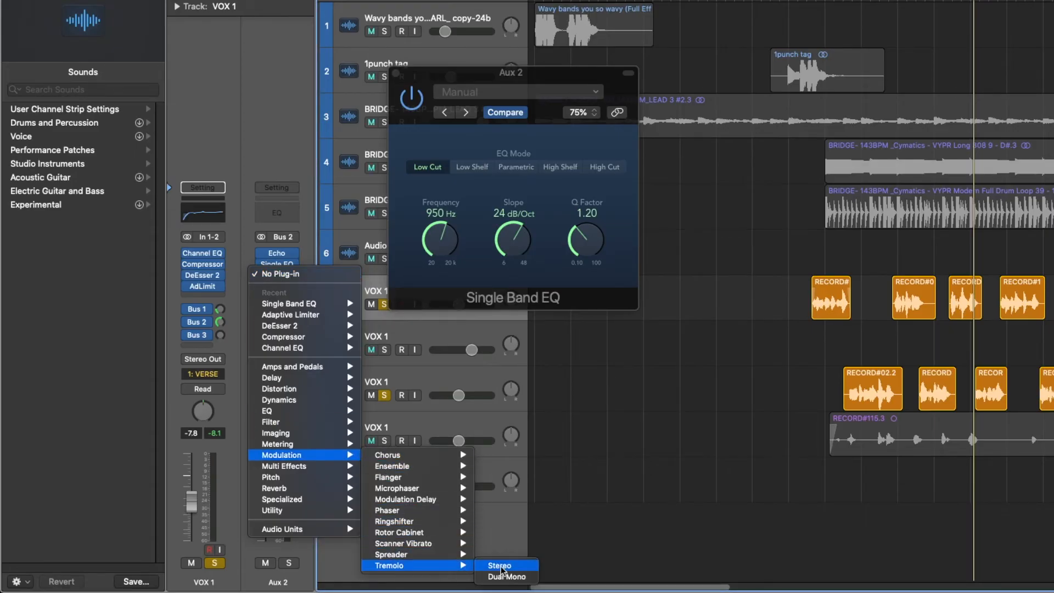
pyautogui.click(501, 563)
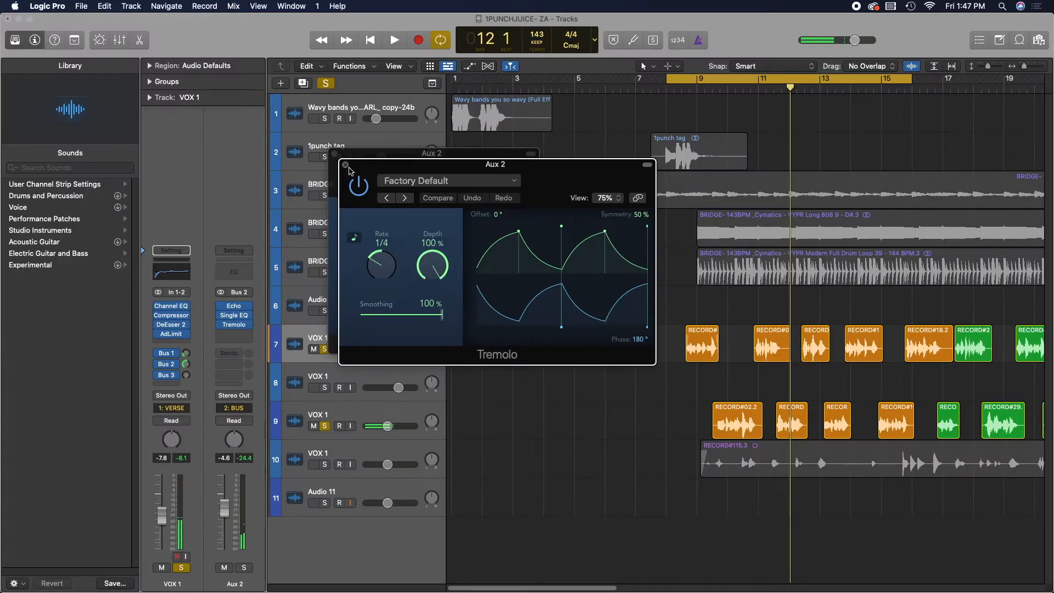
pyautogui.click(345, 164)
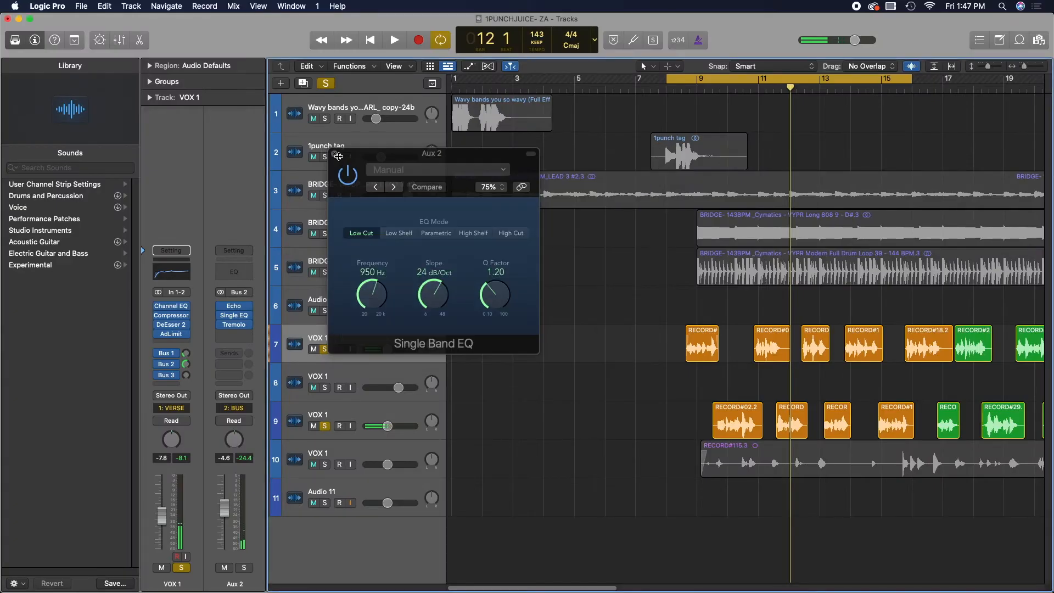
pyautogui.click(334, 154)
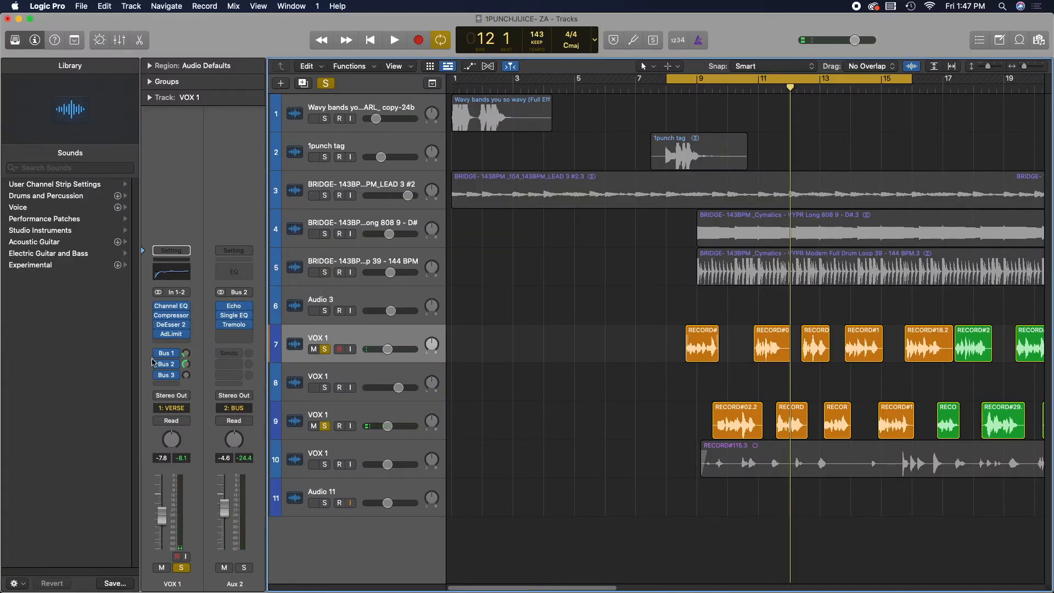
# - Audition the mix while adjusting the vocal's Bus 3 send level to the Spreader aux, bringing it down low
pyautogui.moveTo(246, 316)
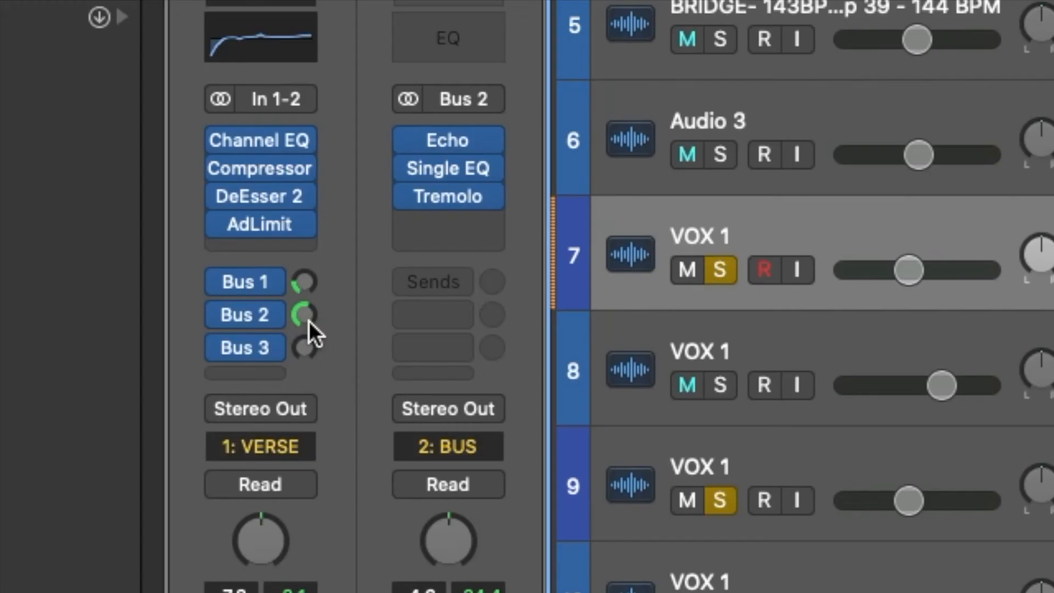
pyautogui.moveTo(308, 322); pyautogui.dragTo(328, 391)
pyautogui.moveTo(304, 306); pyautogui.dragTo(304, 265)
pyautogui.moveTo(308, 313); pyautogui.dragTo(307, 353)
pyautogui.moveTo(312, 252); pyautogui.dragTo(319, 3)
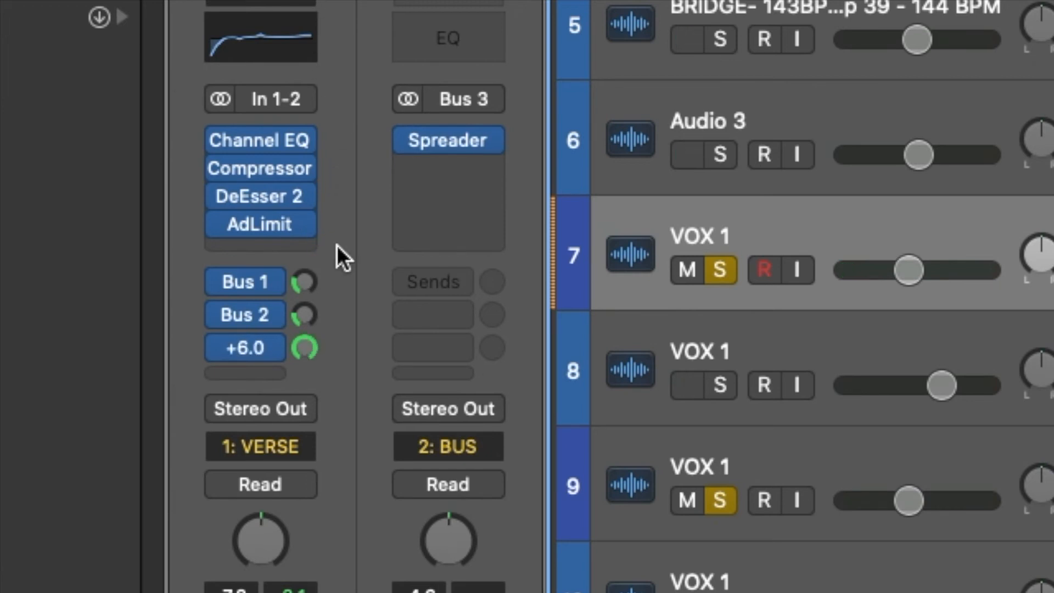
pyautogui.press('space')
pyautogui.click(305, 349)
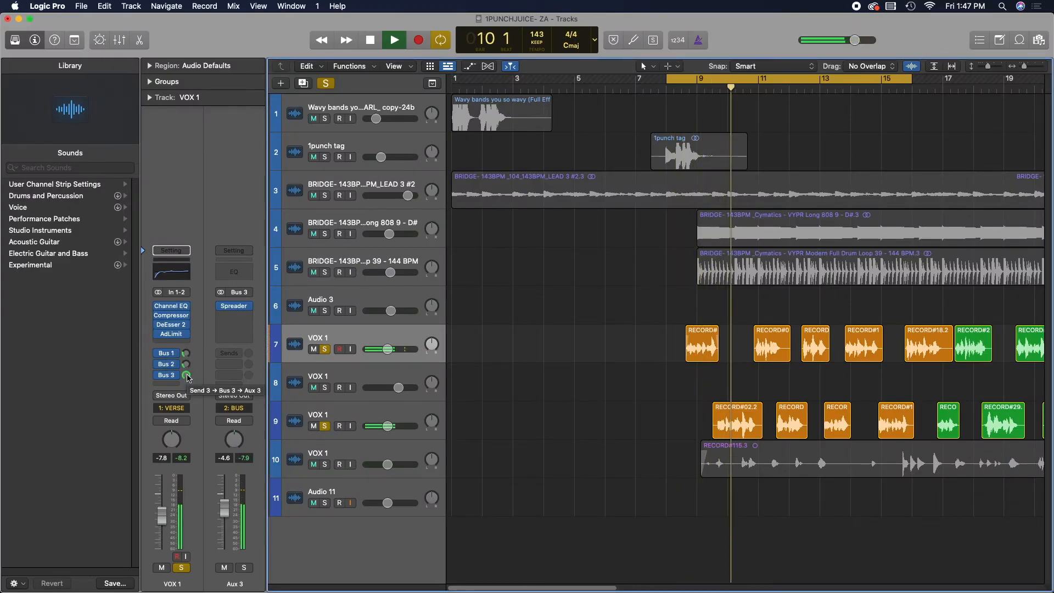
pyautogui.doubleClick(186, 378)
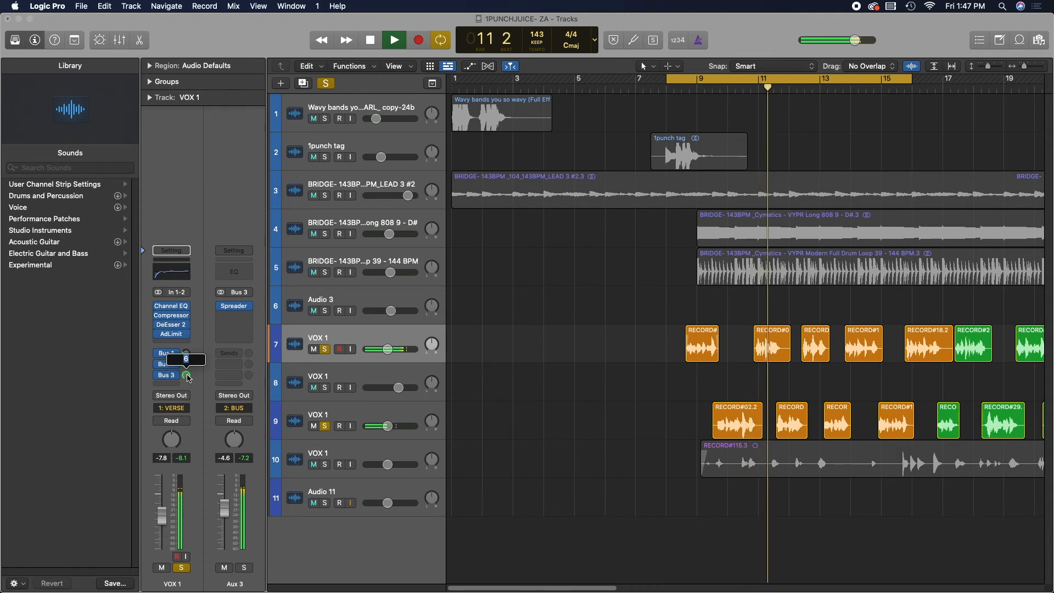
pyautogui.write('0.6')
pyautogui.press('Return')
pyautogui.press('space')
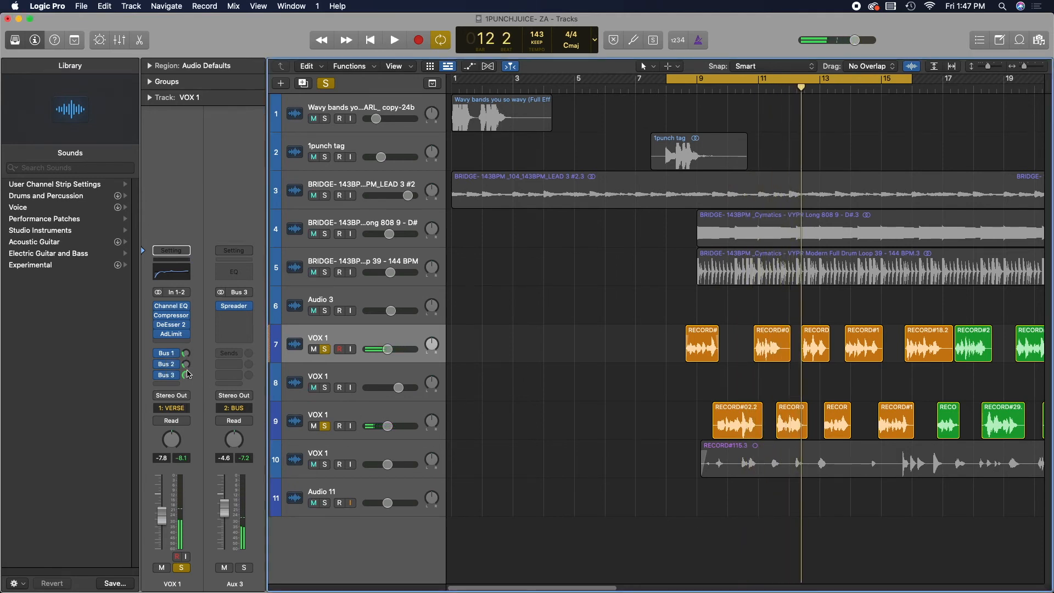
pyautogui.moveTo(187, 375); pyautogui.dragTo(184, 430)
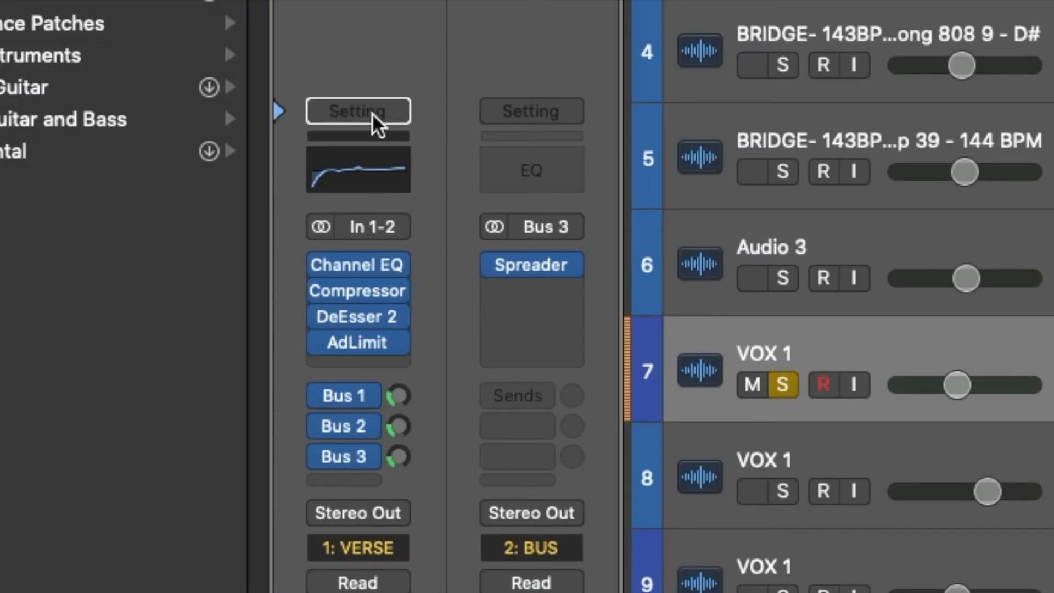
# - Save the VOX 1 channel strip setting as WAVY STOCK VOCAL in the VOCAL PRESETS folder
pyautogui.click(178, 251)
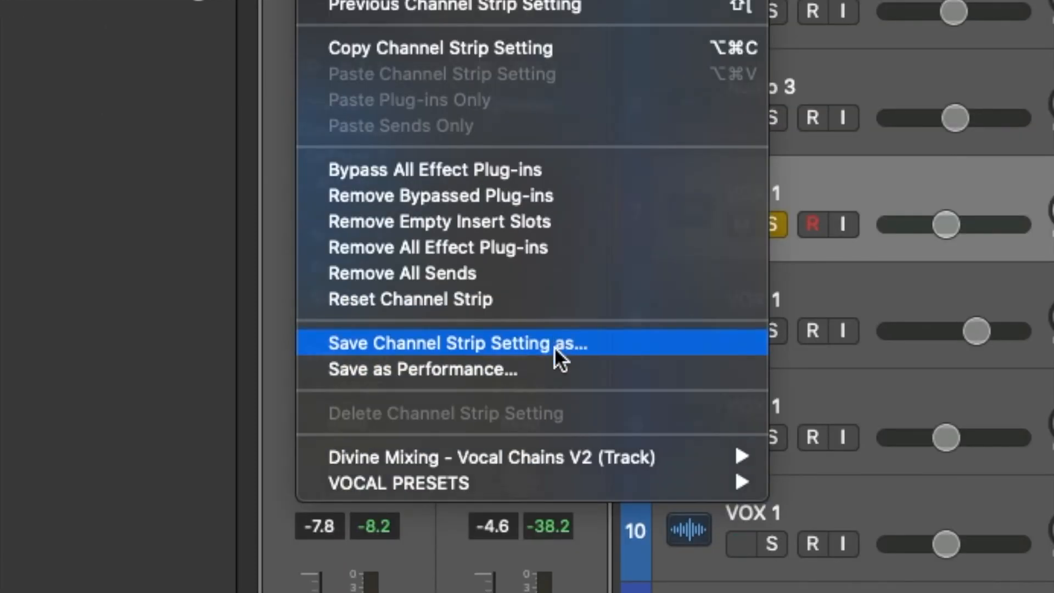
pyautogui.click(554, 345)
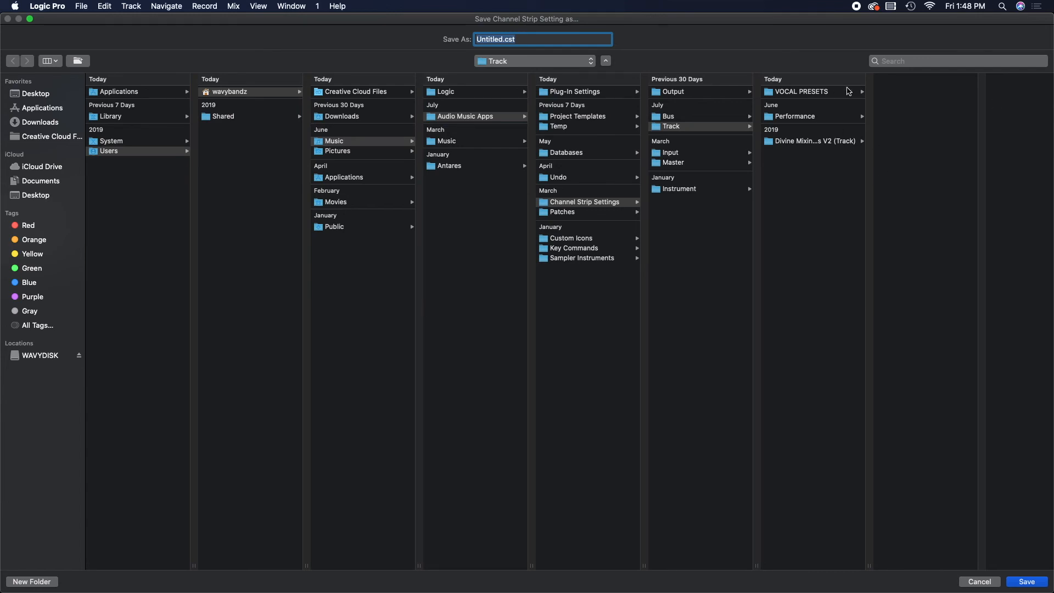
pyautogui.click(831, 94)
pyautogui.click(531, 40)
pyautogui.write('WA V=')
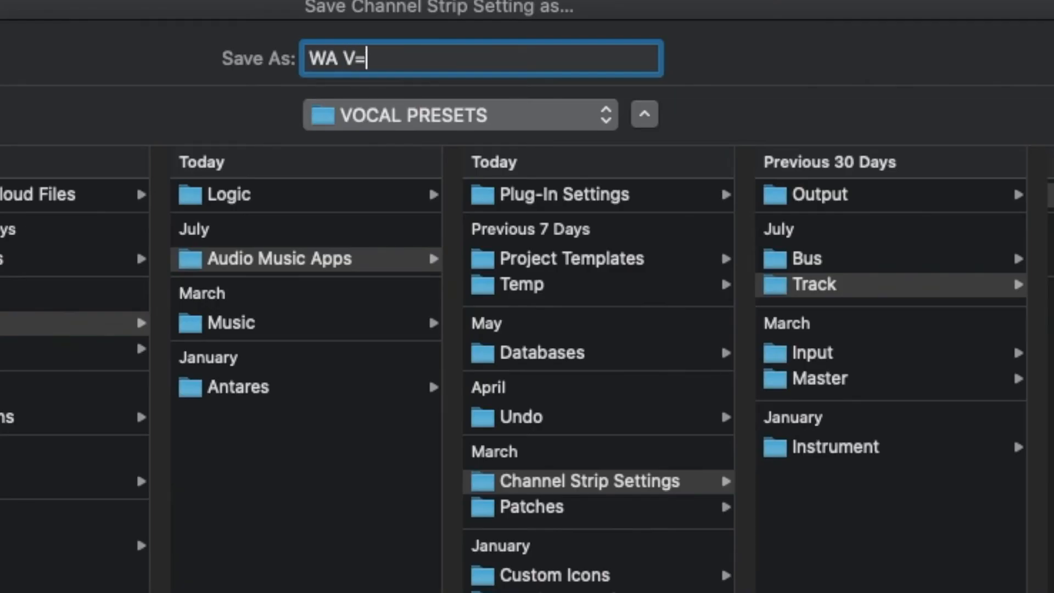
pyautogui.press('BackSpace')
pyautogui.press('BackSpace')
pyautogui.press('BackSpace')
pyautogui.write('VT')
pyautogui.press('BackSpace')
pyautogui.press('BackSpace')
pyautogui.write('Y STOCK')
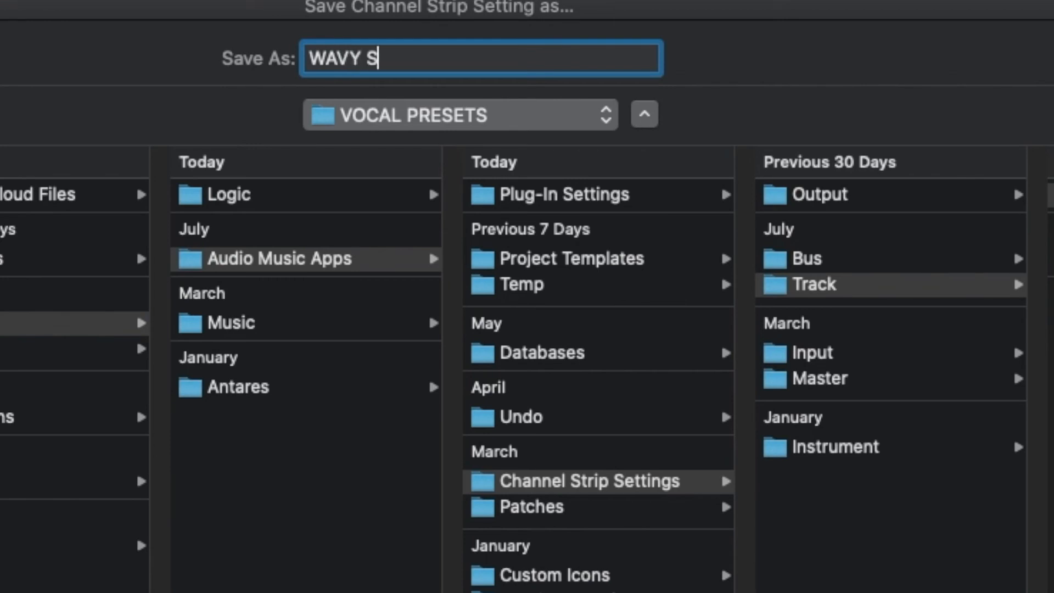
pyautogui.write(' VOCAL')
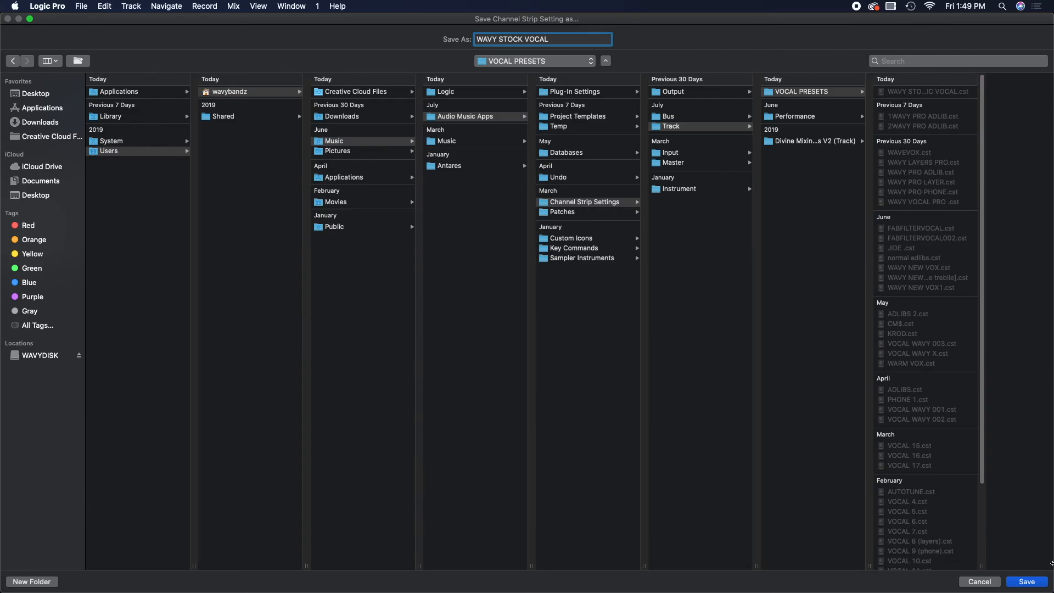
pyautogui.press('Return')
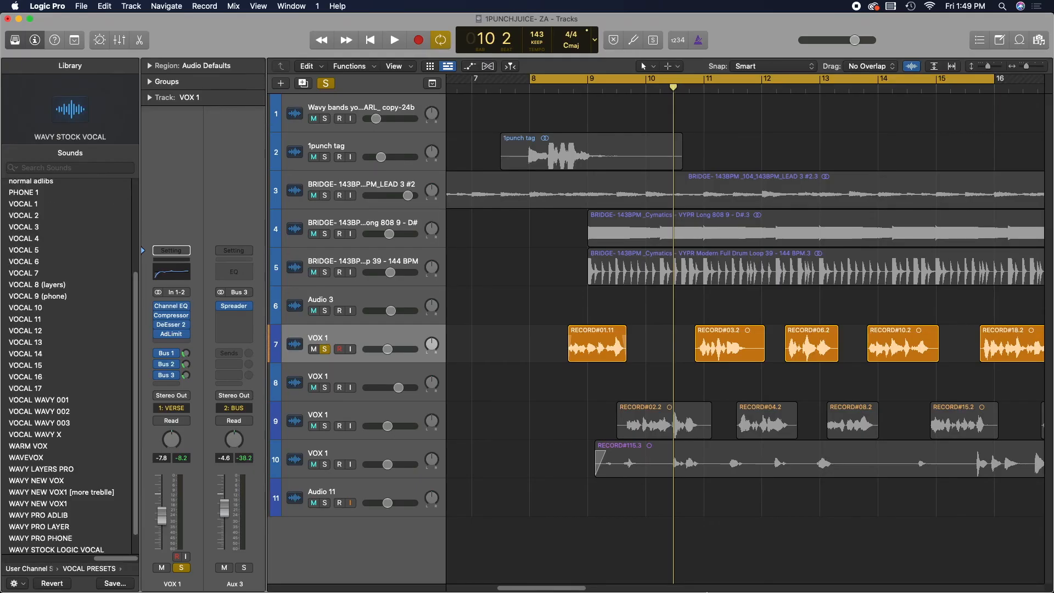
# - Select VOX 1 track 9 and load the WAVY STOCK VOCAL channel strip setting from VOCAL PRESETS onto it
pyautogui.click(390, 415)
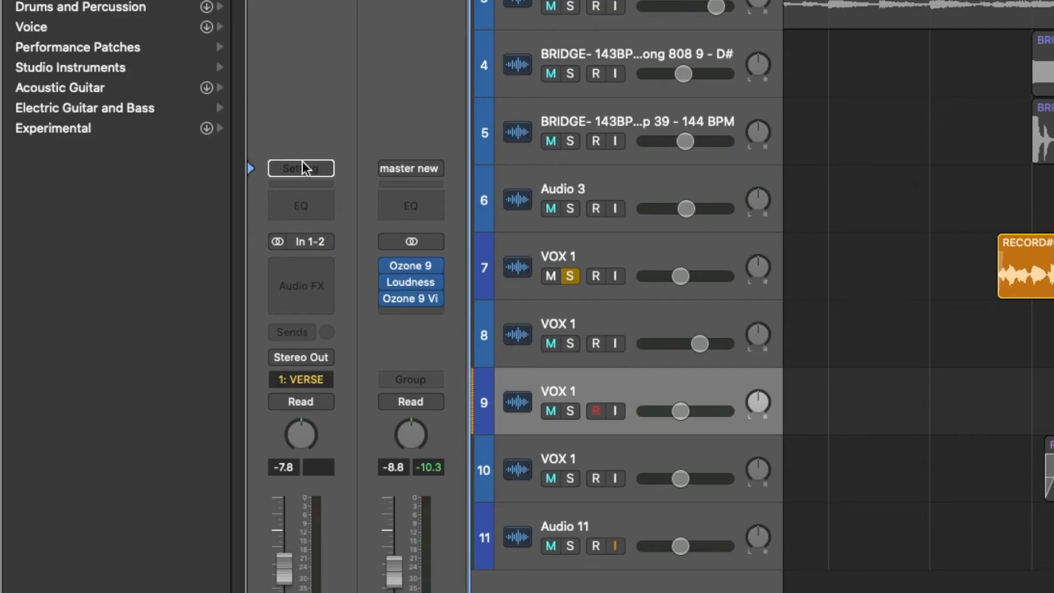
pyautogui.click(174, 288)
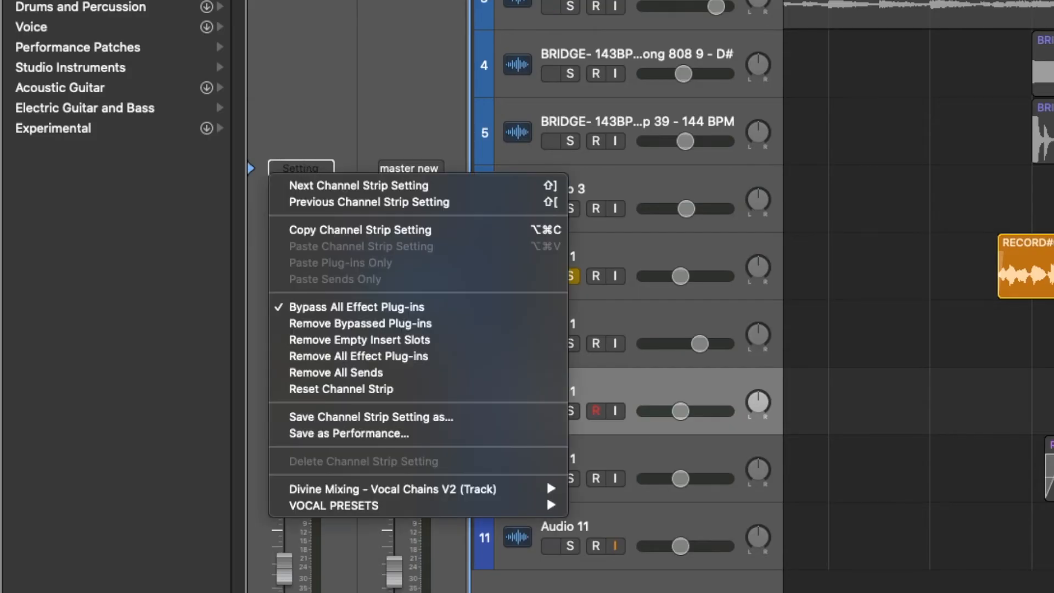
pyautogui.moveTo(437, 506)
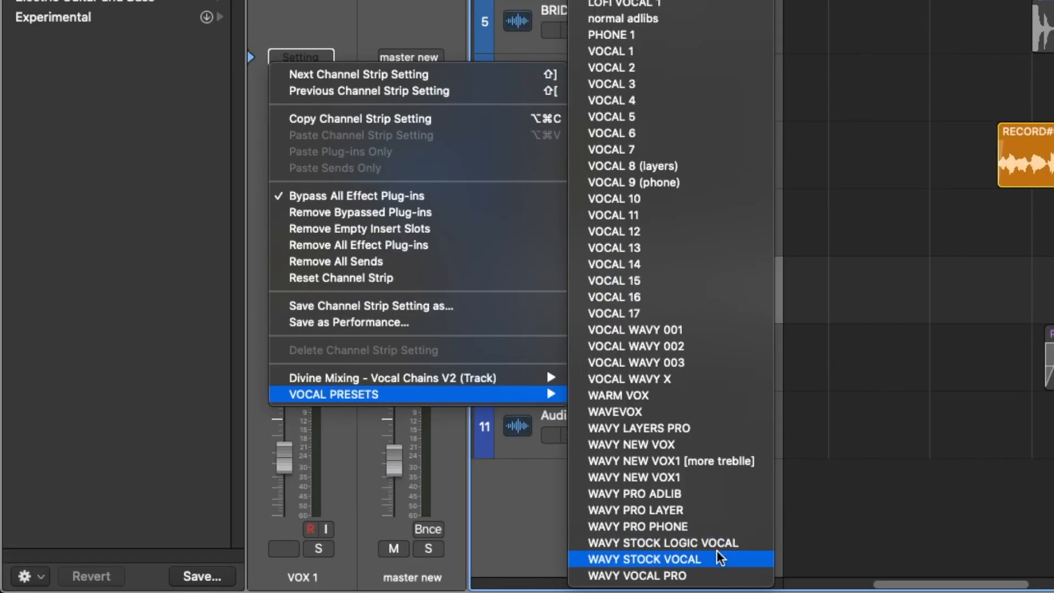
pyautogui.click(719, 558)
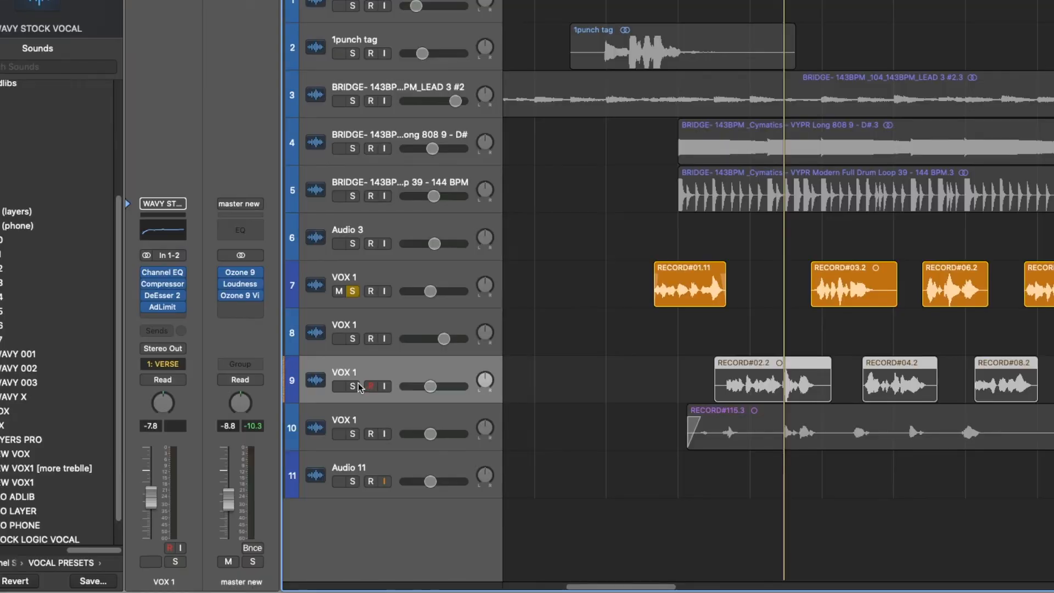
# - Select the track 9 vocal regions and add a Bus 1 send to its channel strip
pyautogui.click(569, 299)
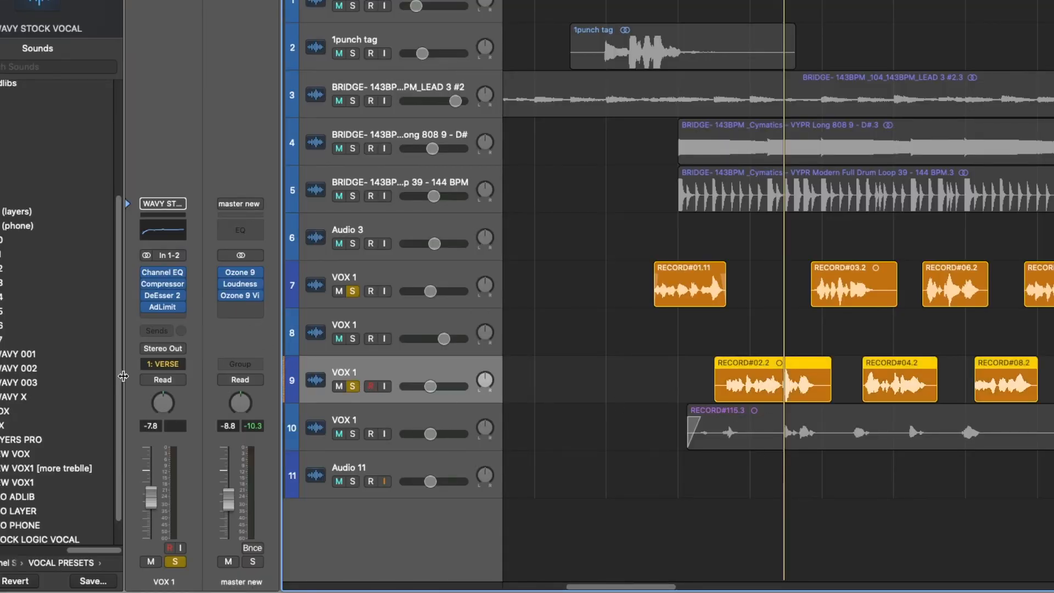
pyautogui.click(569, 370)
pyautogui.click(428, 372)
pyautogui.click(146, 330)
pyautogui.moveTo(190, 348)
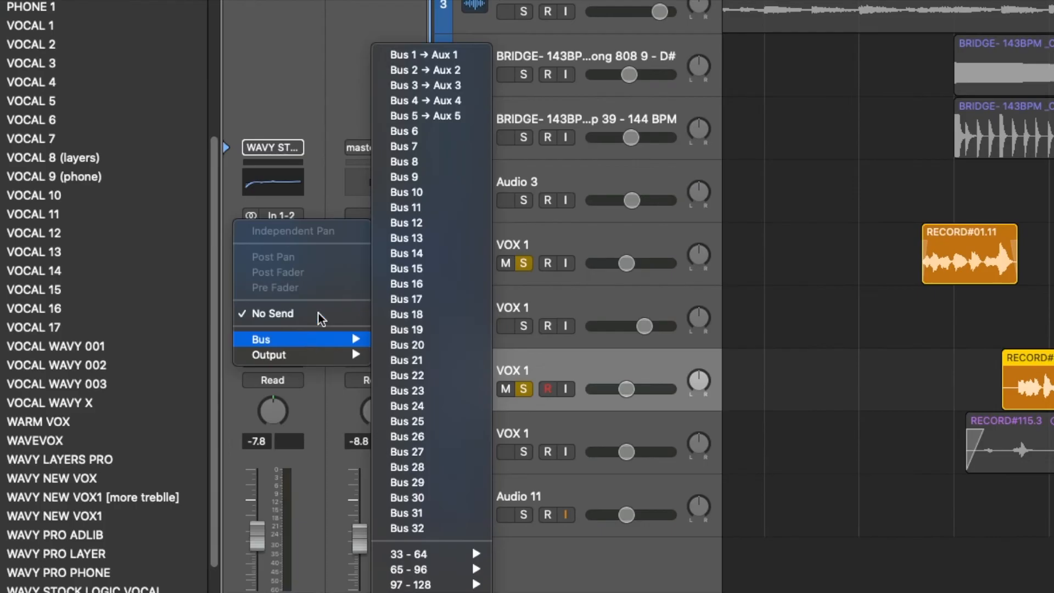
pyautogui.click(469, 54)
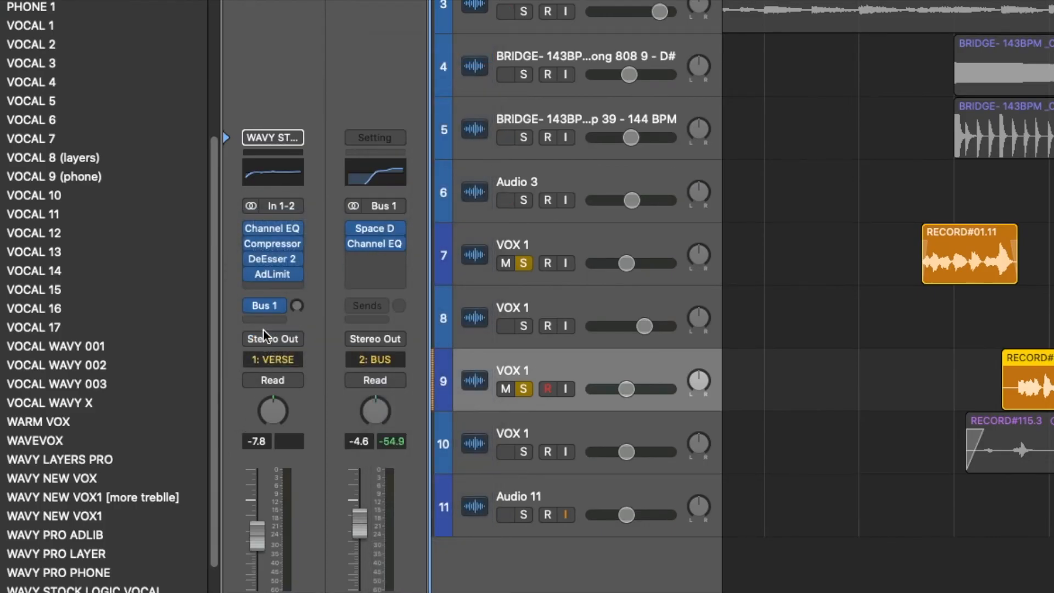
# - Add Bus 2 and Bus 3 sends to the same channel strip
pyautogui.click(264, 320)
pyautogui.moveTo(292, 343)
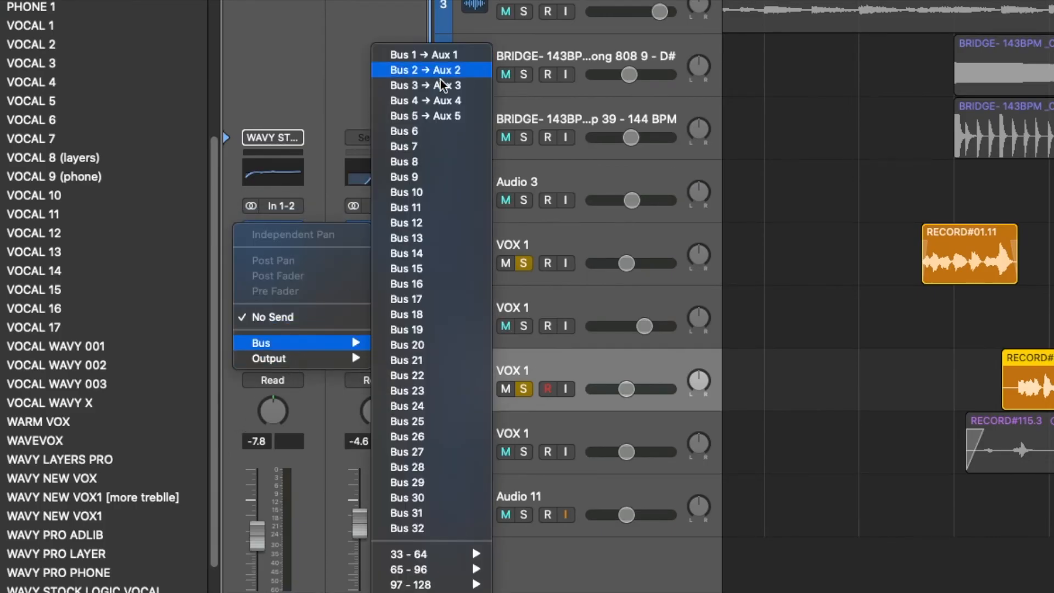
pyautogui.click(436, 71)
pyautogui.click(262, 321)
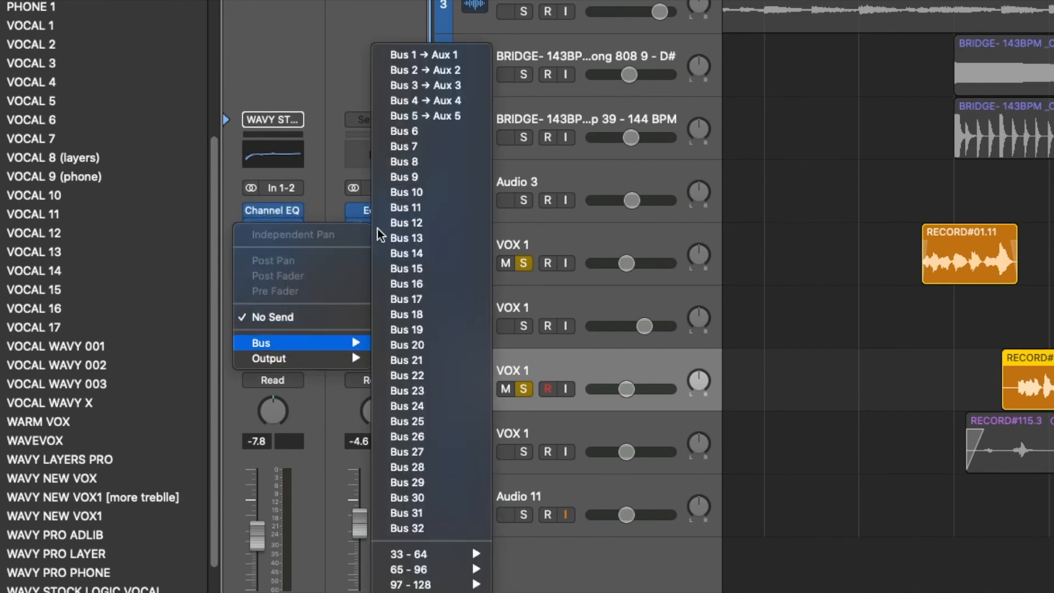
pyautogui.click(443, 87)
pyautogui.moveTo(298, 276); pyautogui.dragTo(300, 237)
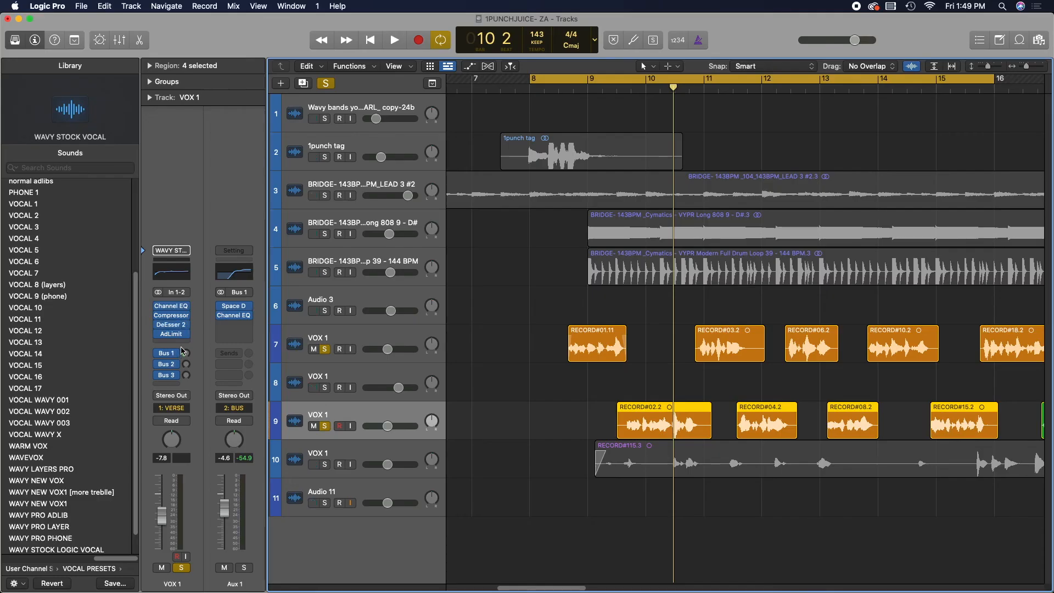
pyautogui.moveTo(186, 375); pyautogui.dragTo(186, 371)
pyautogui.click(526, 404)
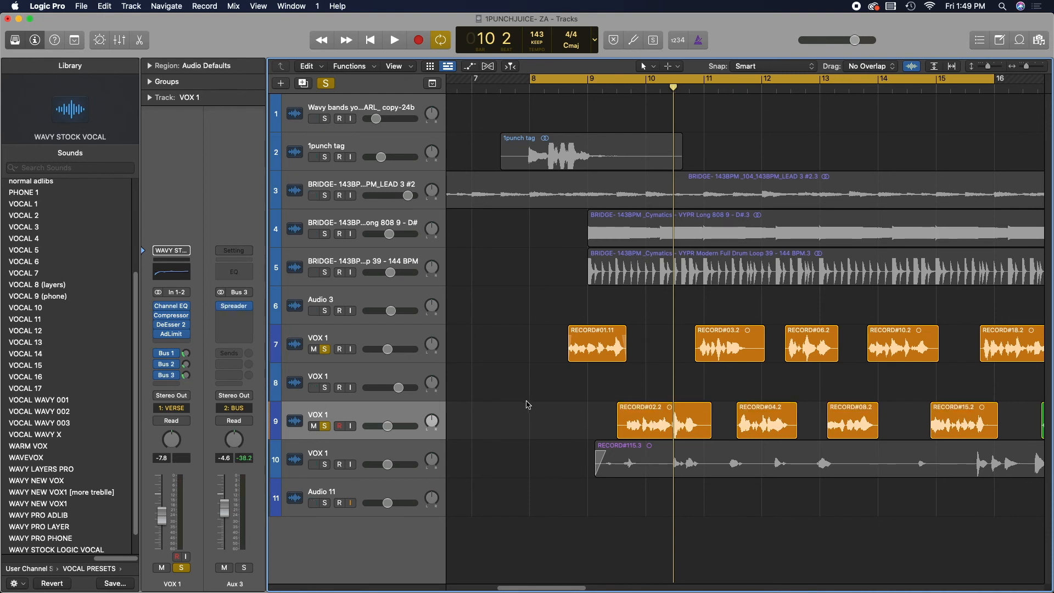
# - Duplicate the lead VOX 1 track and move the lower vocal track's regions onto the new track
pyautogui.click(392, 333)
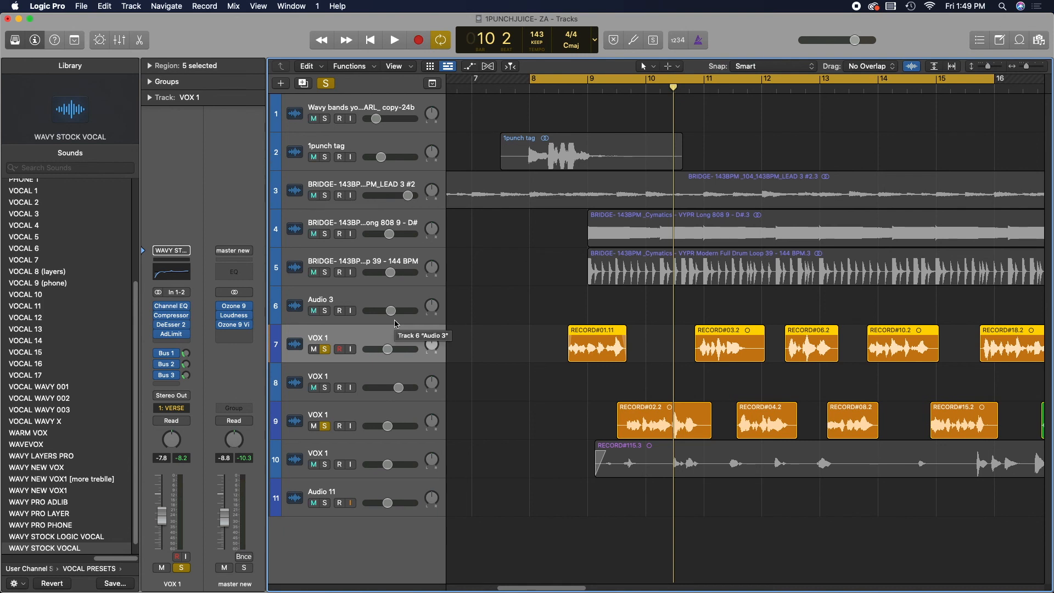
pyautogui.press('super+d')
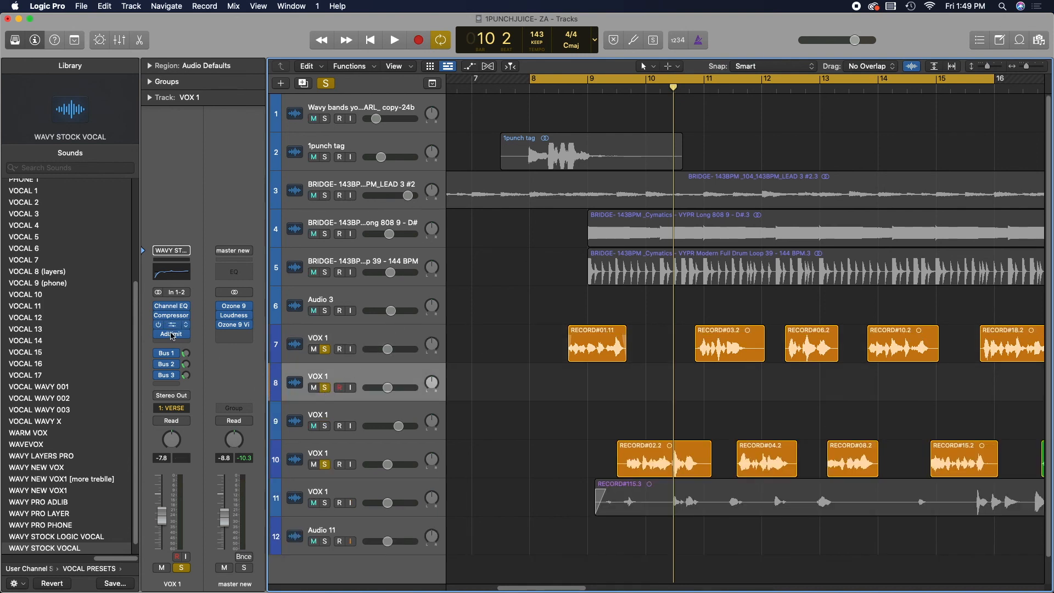
pyautogui.moveTo(650, 446); pyautogui.dragTo(650, 371)
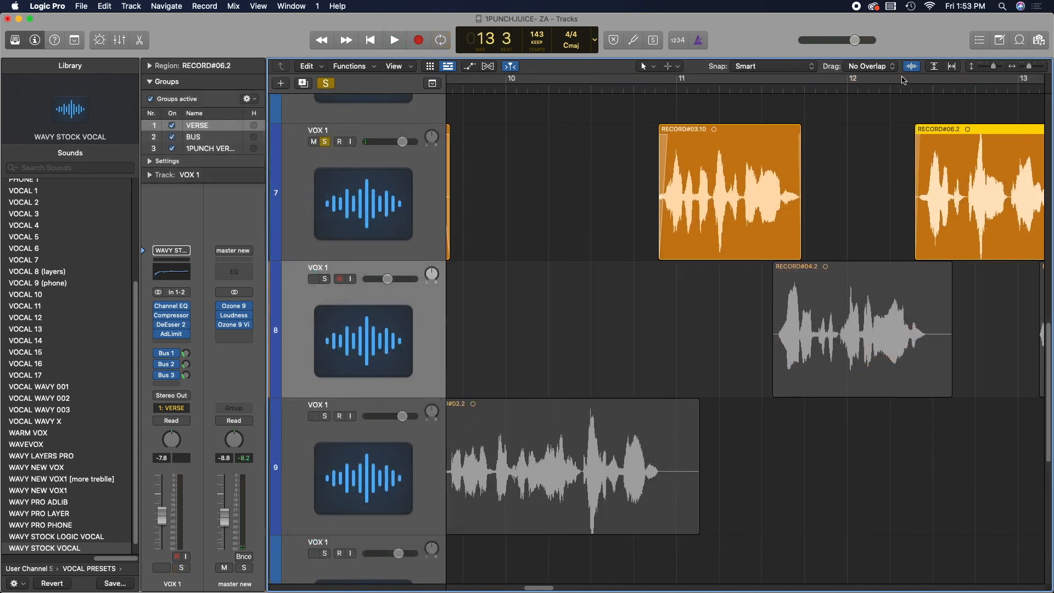
pyautogui.click(385, 319)
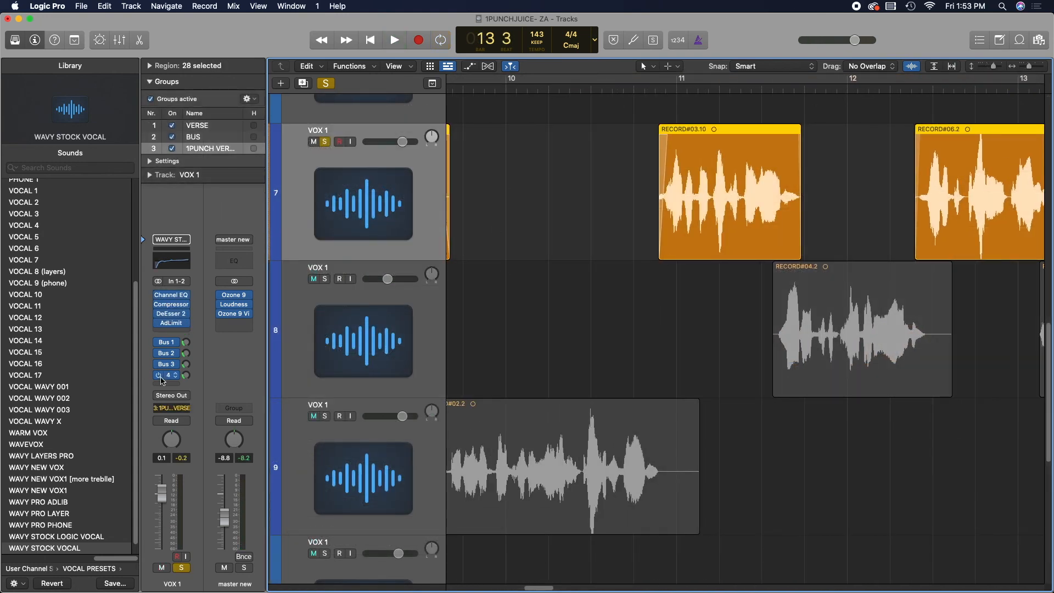
# - Clear the solo on all soloed tracks
pyautogui.click(178, 242)
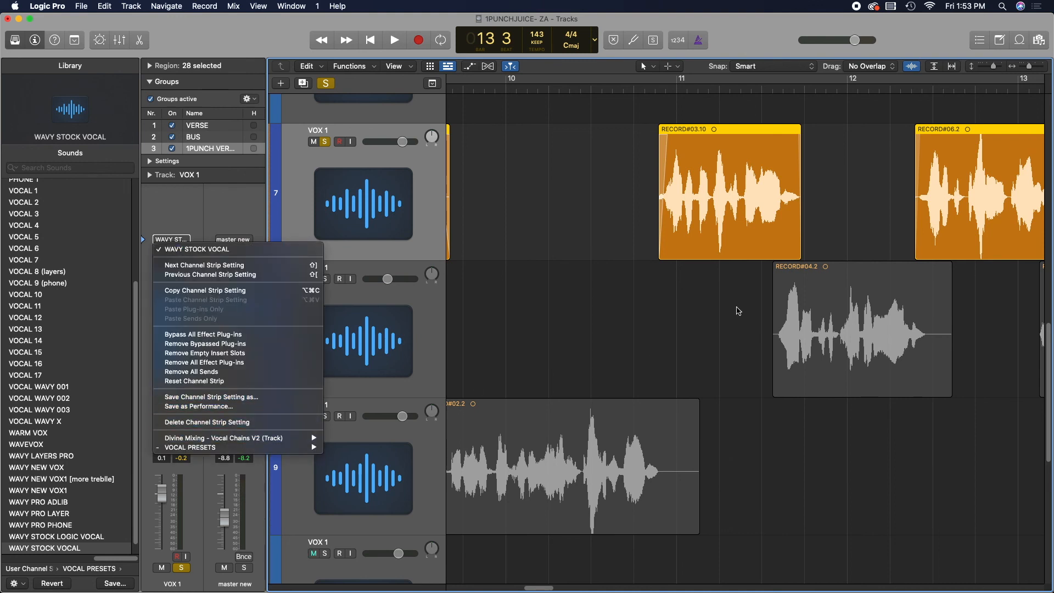
pyautogui.click(657, 258)
pyautogui.moveTo(1032, 68)
pyautogui.mouseDown()
pyautogui.moveTo(984, 83)
pyautogui.moveTo(1034, 80)
pyautogui.mouseUp()
pyautogui.hscroll(-1, 577, 252)
pyautogui.hscroll(-5, 575, 252)
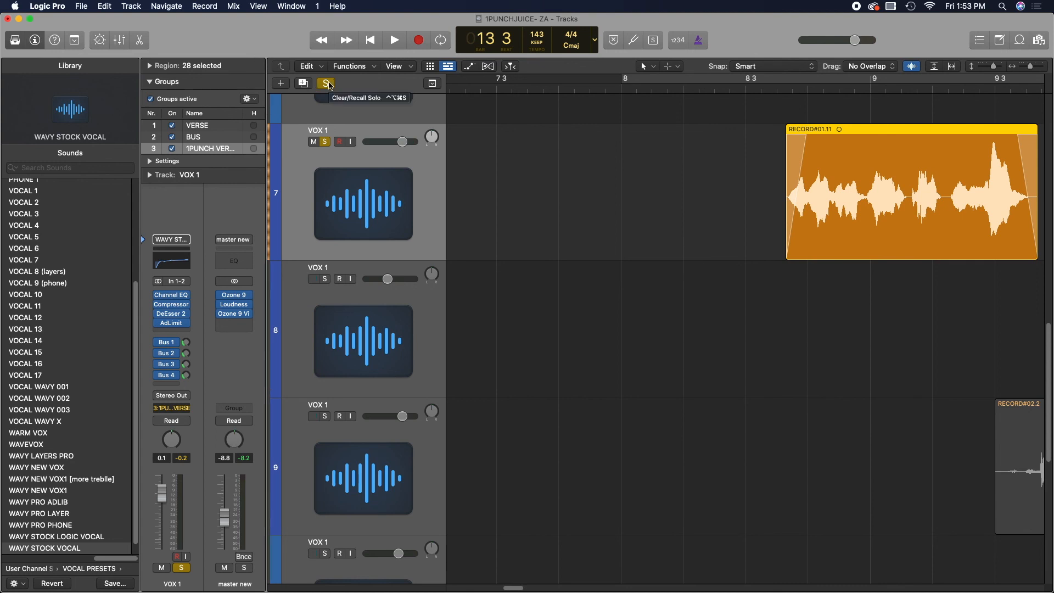
pyautogui.click(332, 84)
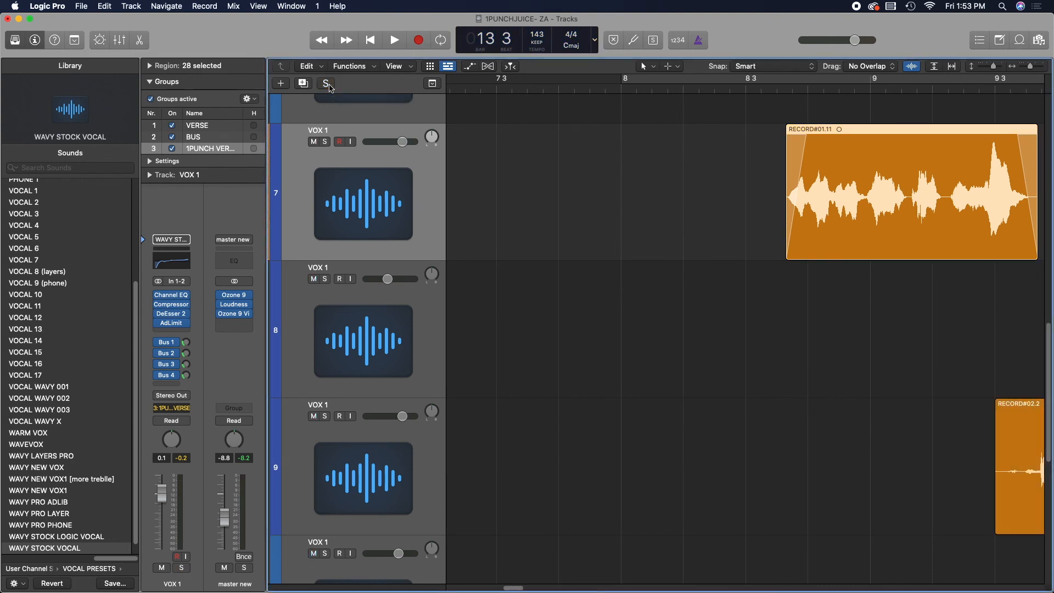
# - Collapse the Groups section of the inspector and zoom out to view the whole arrangement of vocal tracks
pyautogui.click(155, 81)
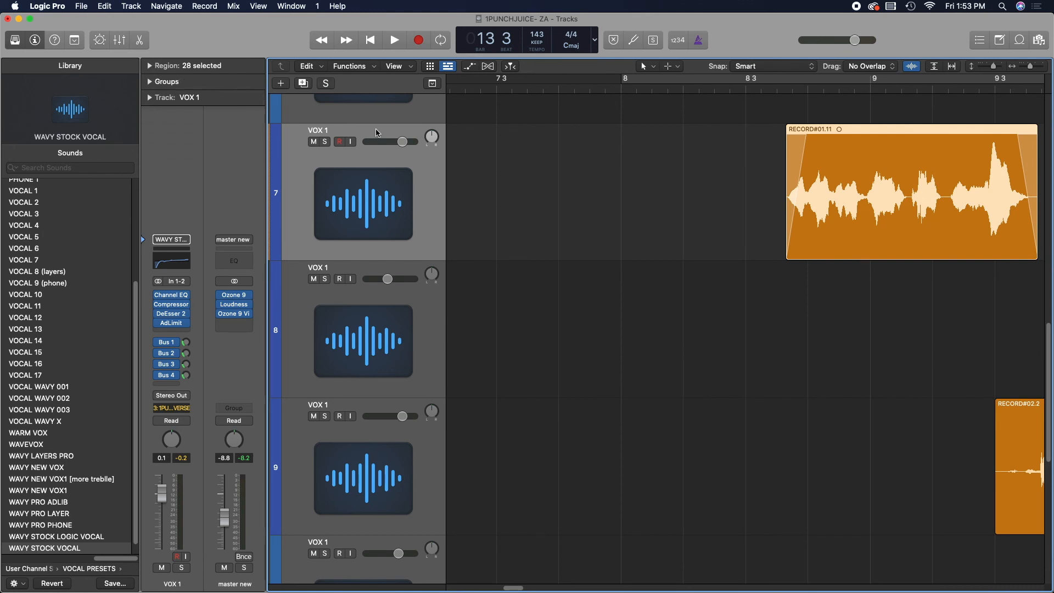
pyautogui.click(1031, 68)
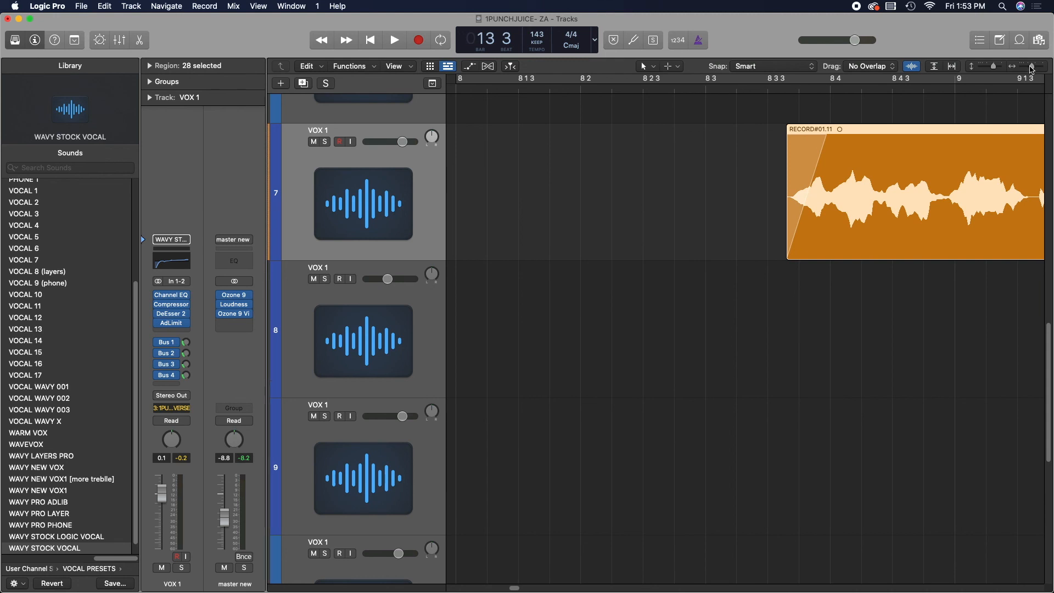
pyautogui.moveTo(1033, 68)
pyautogui.mouseDown()
pyautogui.moveTo(996, 78)
pyautogui.moveTo(991, 67)
pyautogui.moveTo(1000, 67)
pyautogui.moveTo(988, 68)
pyautogui.moveTo(1036, 71)
pyautogui.mouseUp()
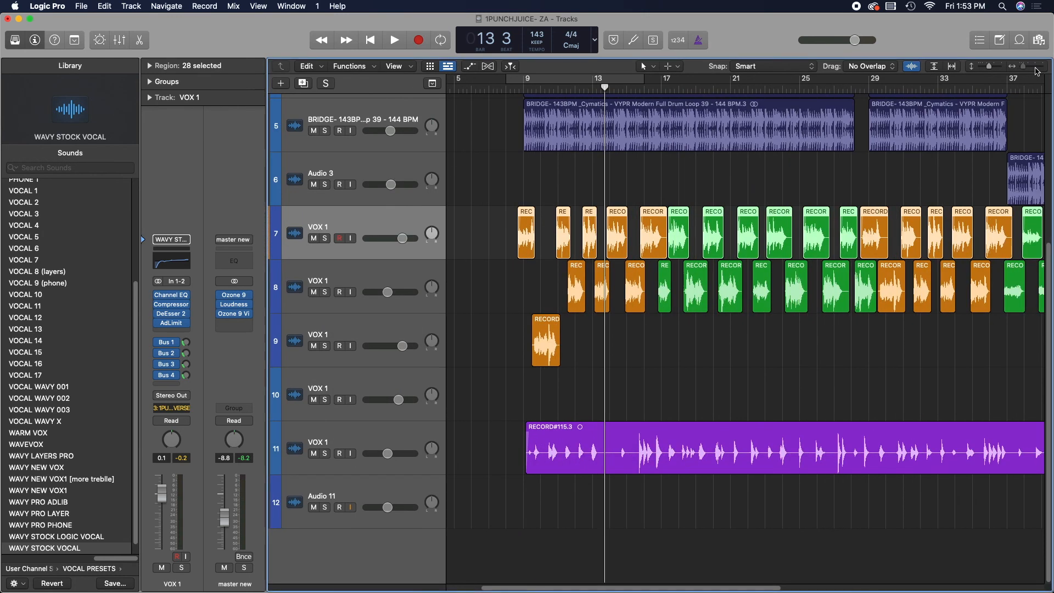
pyautogui.hscroll(-3, 707, 165)
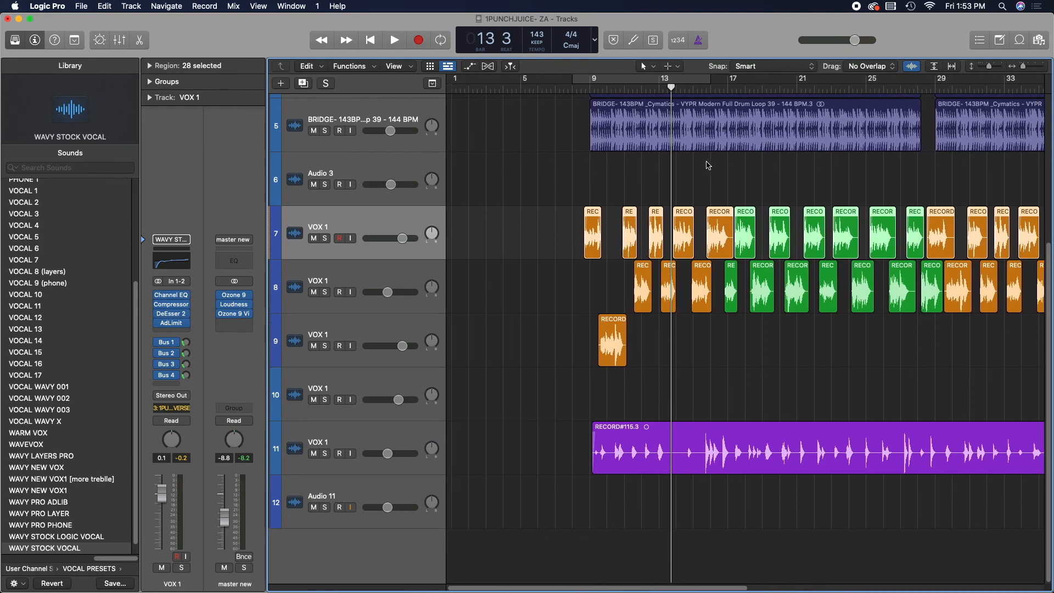